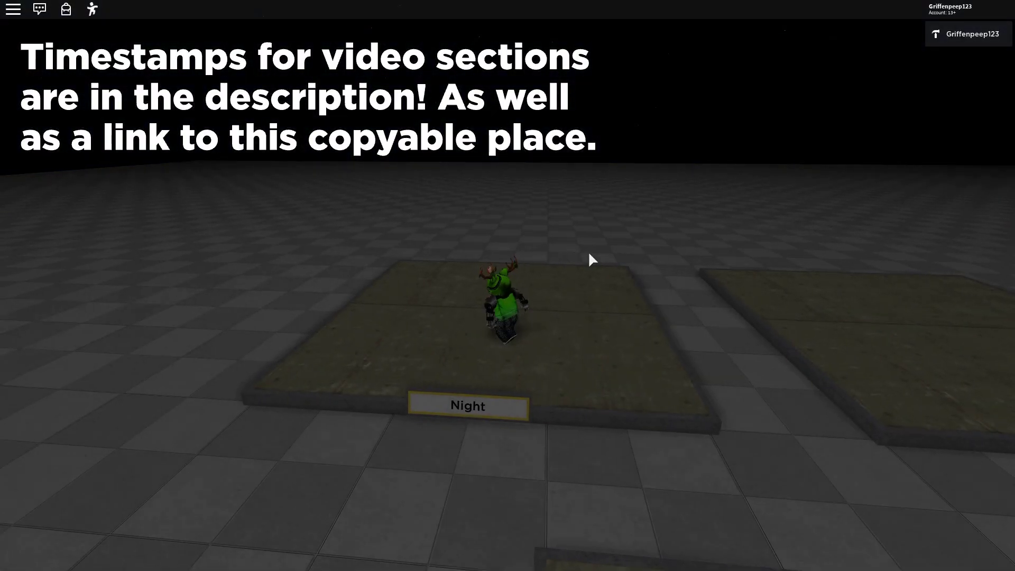
# - Walk the avatar sideways with D off the Night platform into the gap
pyautogui.press('d')
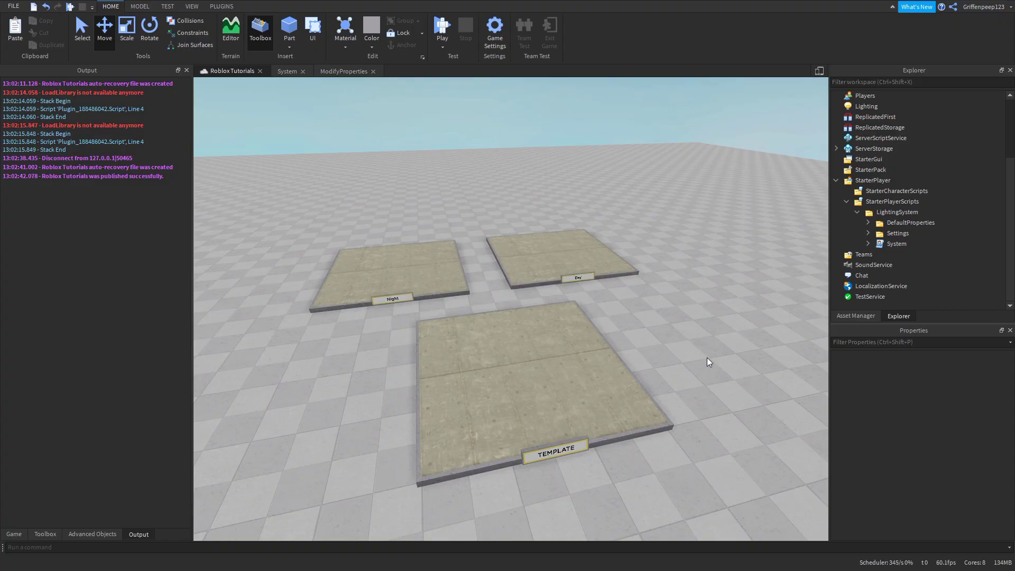
pyautogui.moveTo(710, 352); pyautogui.dragTo(709, 352, button='right')
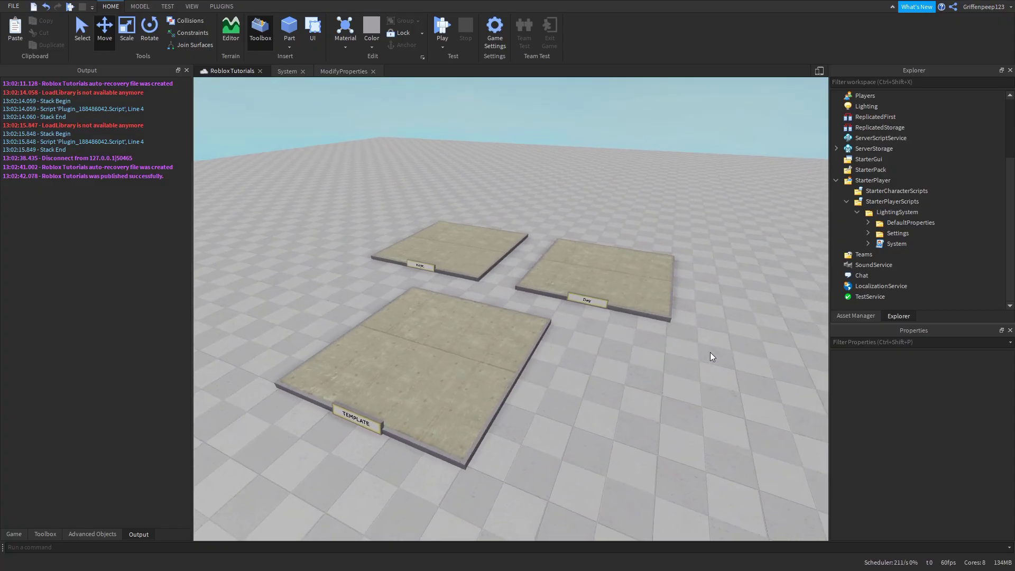
pyautogui.moveTo(709, 352)
pyautogui.mouseDown(button='right')
pyautogui.moveTo(552, 248)
pyautogui.moveTo(480, 290)
pyautogui.moveTo(534, 293)
pyautogui.moveTo(556, 311)
pyautogui.moveTo(646, 296)
pyautogui.mouseUp(button='right')
pyautogui.moveTo(699, 333)
pyautogui.mouseDown(button='right')
pyautogui.moveTo(408, 294)
pyautogui.moveTo(549, 333)
pyautogui.mouseUp(button='right')
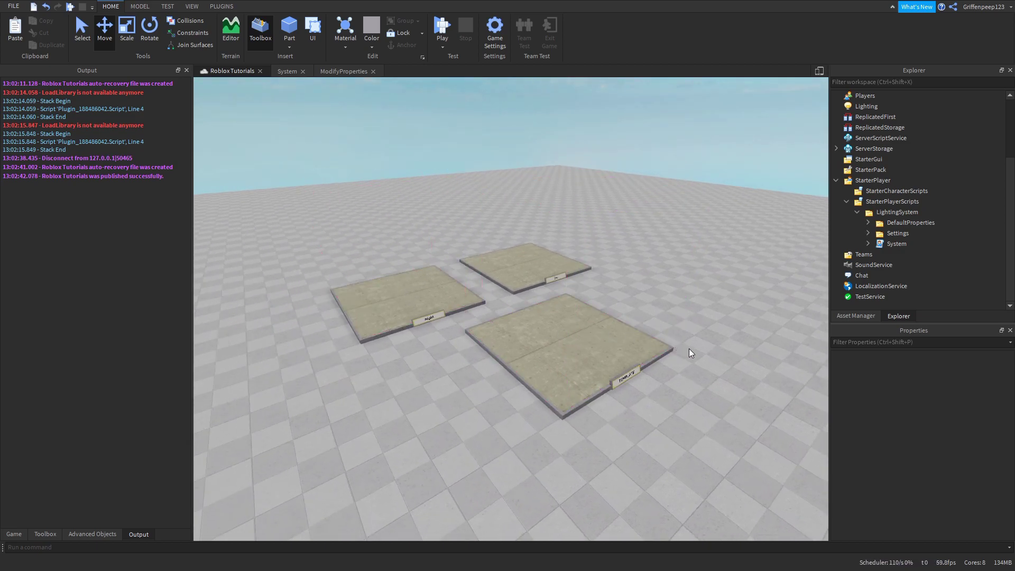
pyautogui.moveTo(689, 348); pyautogui.dragTo(689, 349, button='right')
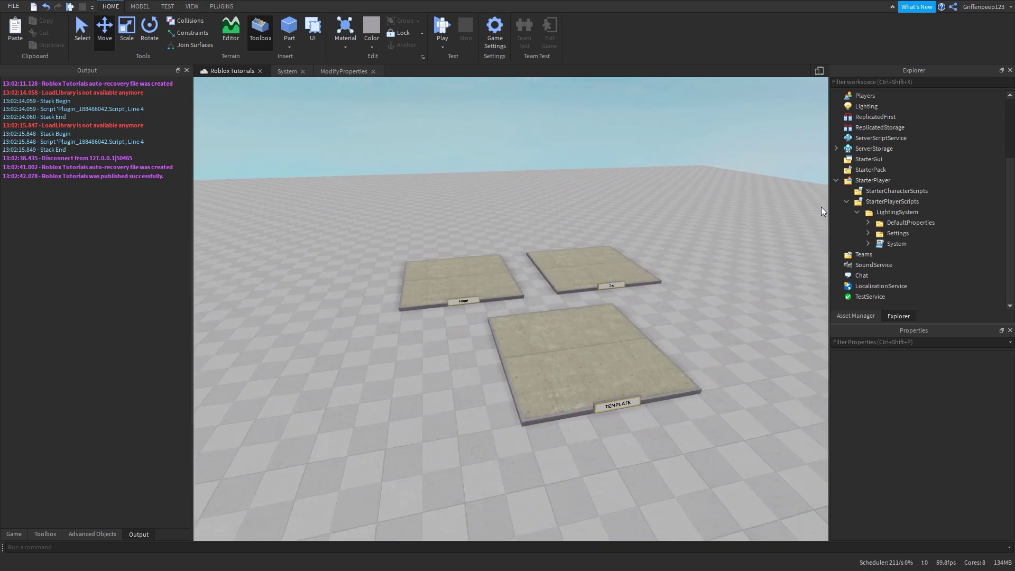
pyautogui.click(861, 108)
pyautogui.moveTo(432, 390); pyautogui.dragTo(432, 391, button='right')
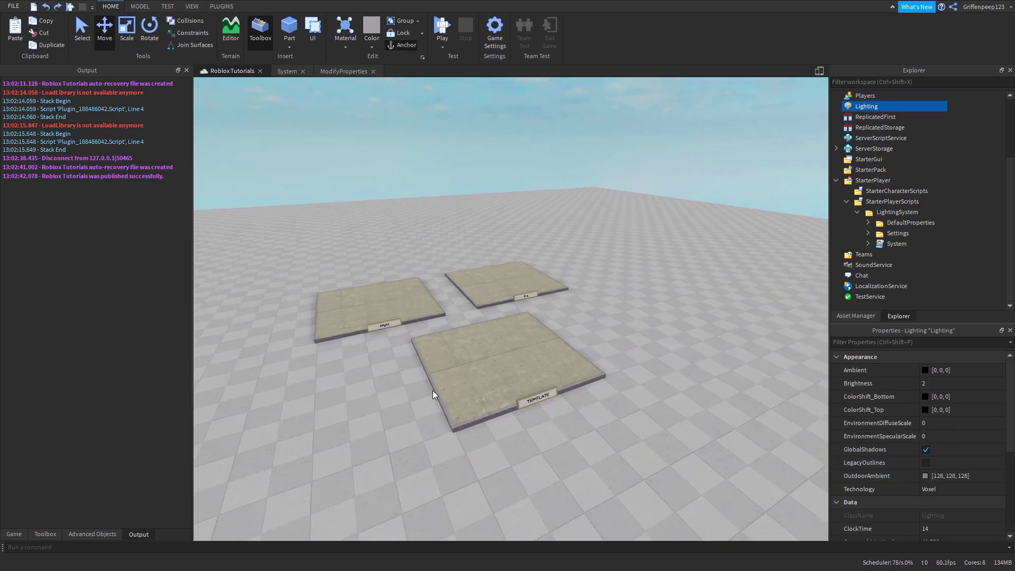
pyautogui.click(571, 435)
pyautogui.moveTo(572, 435); pyautogui.dragTo(575, 436, button='right')
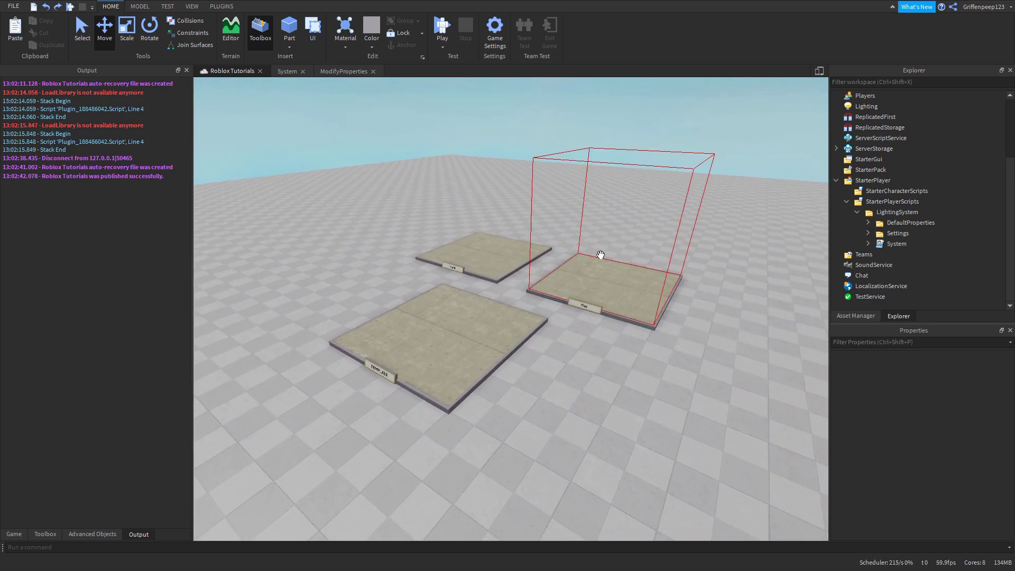
pyautogui.moveTo(531, 369); pyautogui.dragTo(530, 371, button='right')
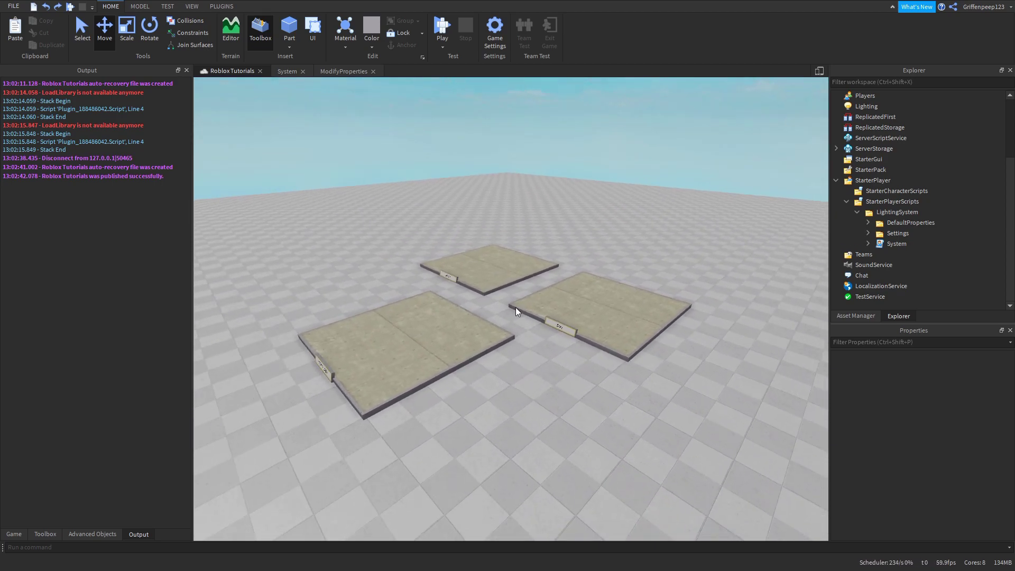
pyautogui.moveTo(530, 311); pyautogui.dragTo(530, 311, button='right')
pyautogui.moveTo(559, 355)
pyautogui.mouseDown(button='right')
pyautogui.moveTo(592, 369)
pyautogui.moveTo(586, 378)
pyautogui.mouseUp(button='right')
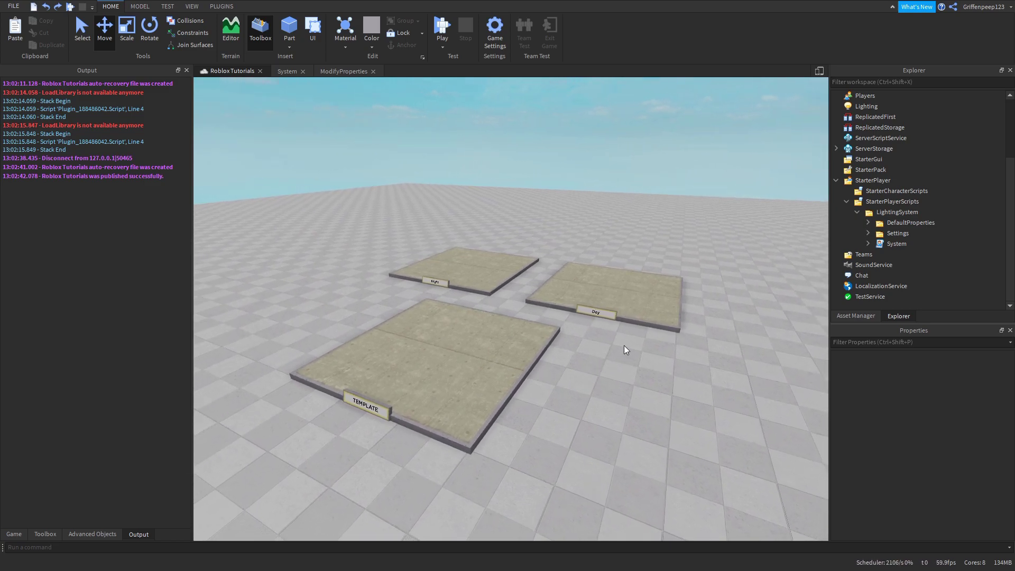
pyautogui.click(627, 240)
pyautogui.scroll(2, 575, 394)
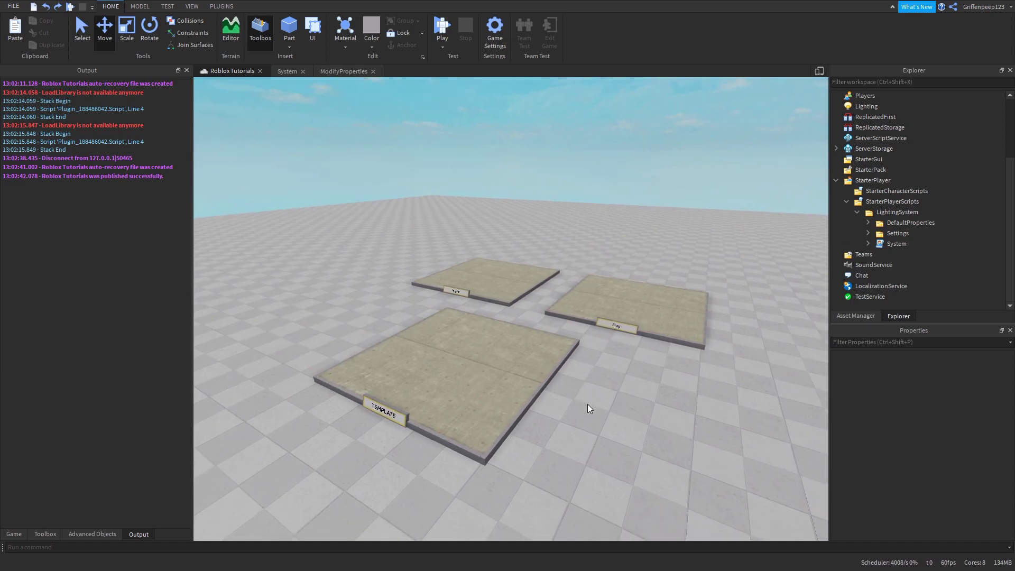
pyautogui.moveTo(660, 453); pyautogui.dragTo(616, 436, button='right')
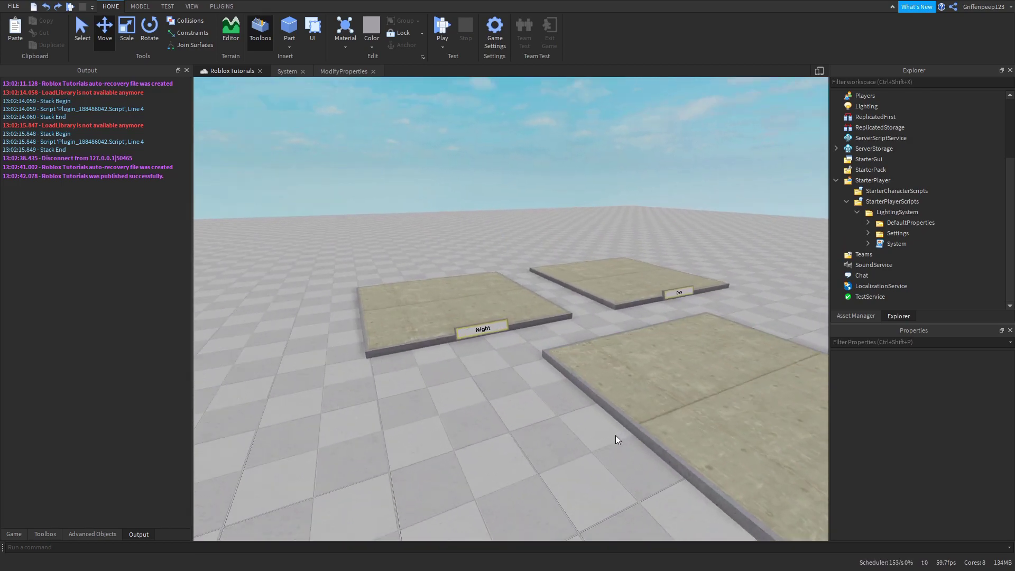
pyautogui.scroll(3, 615, 435)
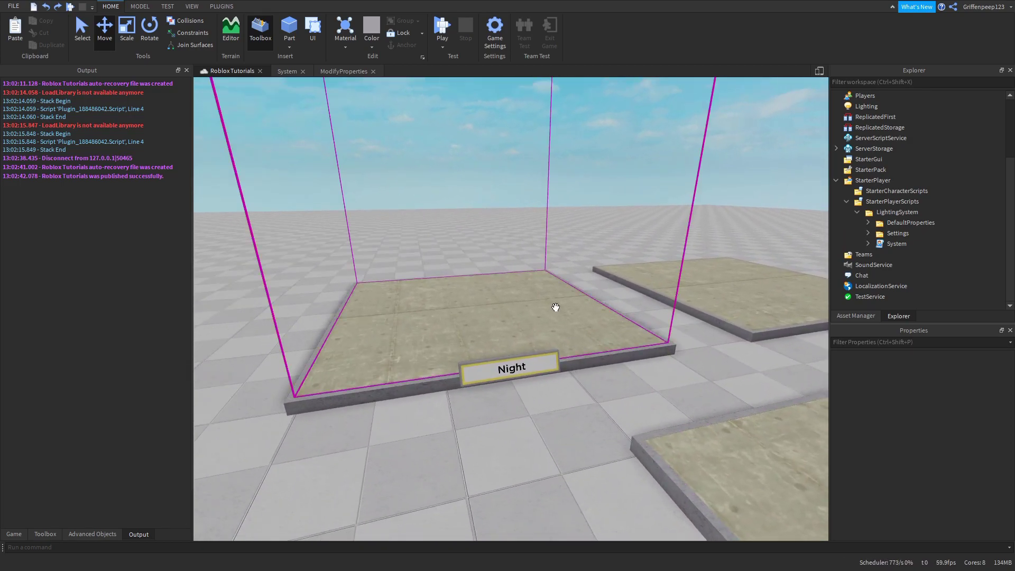
# - Select the Night and Default trigger parts, then the EnvironmentTriggers folder
pyautogui.click(555, 307)
pyautogui.scroll(-3, 579, 362)
pyautogui.moveTo(580, 362); pyautogui.dragTo(590, 356, button='right')
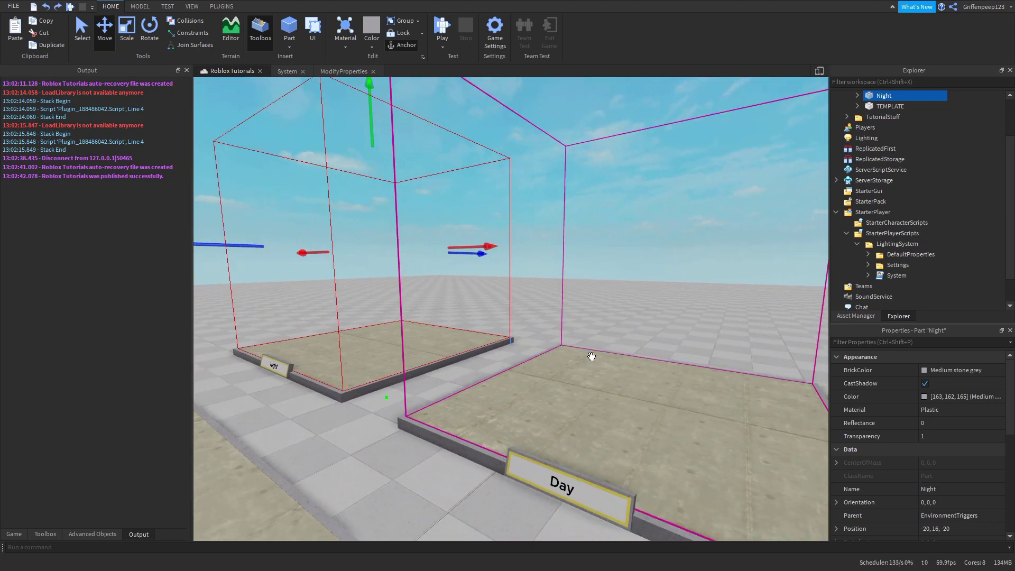
pyautogui.click(591, 357)
pyautogui.scroll(-3, 600, 351)
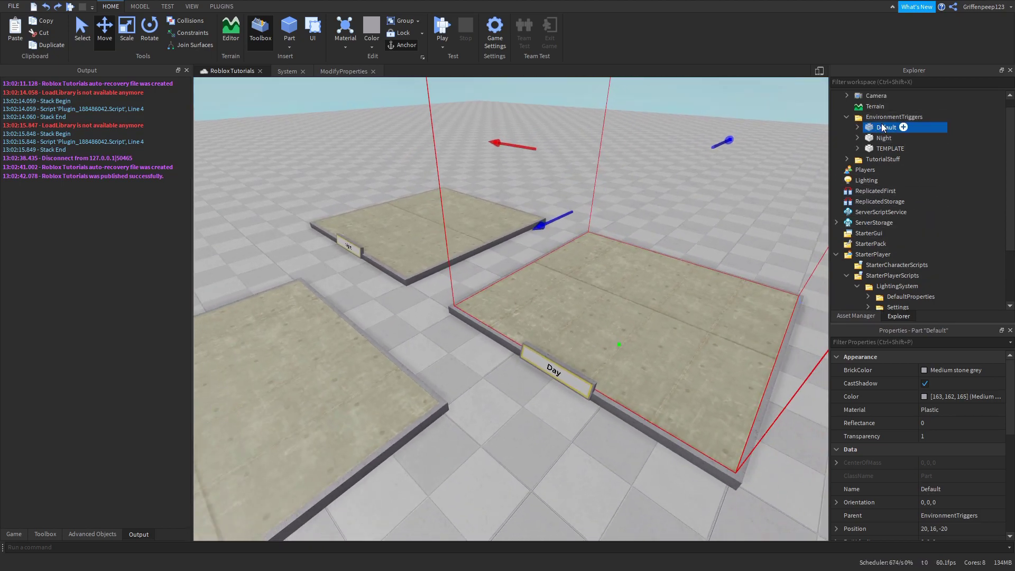
pyautogui.scroll(1, 871, 122)
pyautogui.click(867, 127)
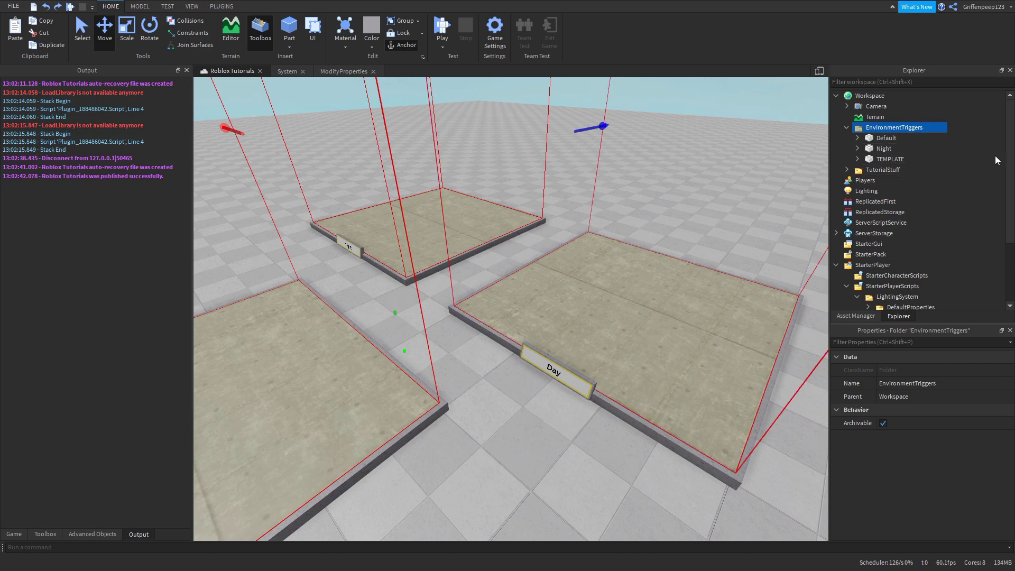
pyautogui.click(995, 156)
pyautogui.click(880, 130)
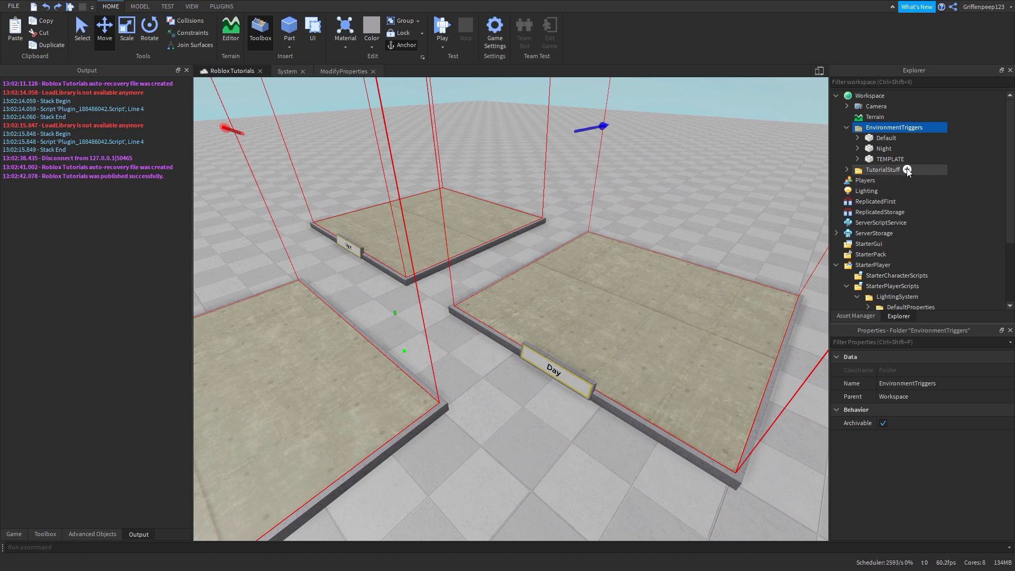
# - Focus on the Night trigger part and tick its Archivable property
pyautogui.click(883, 149)
pyautogui.press('f')
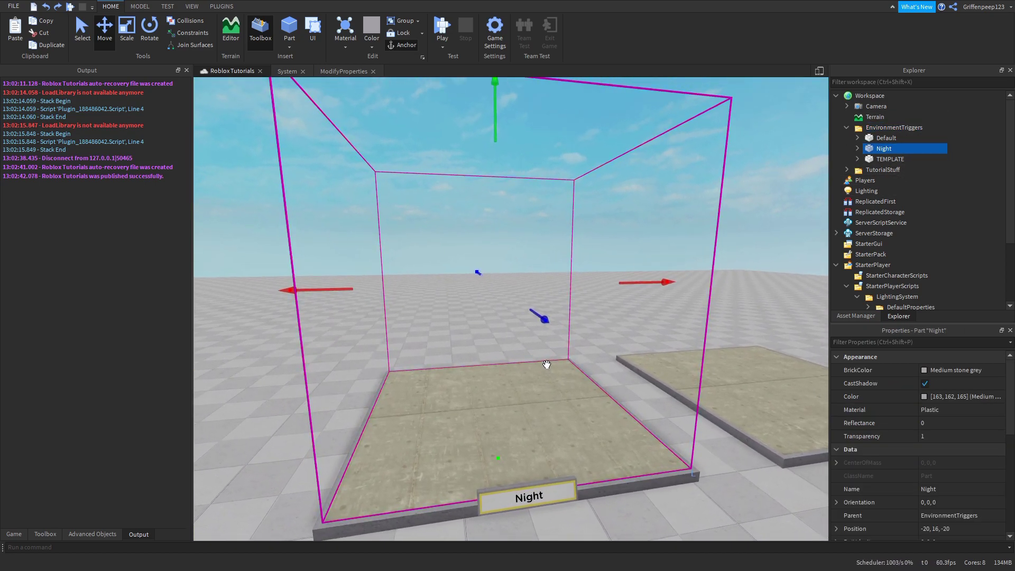
pyautogui.press('a')
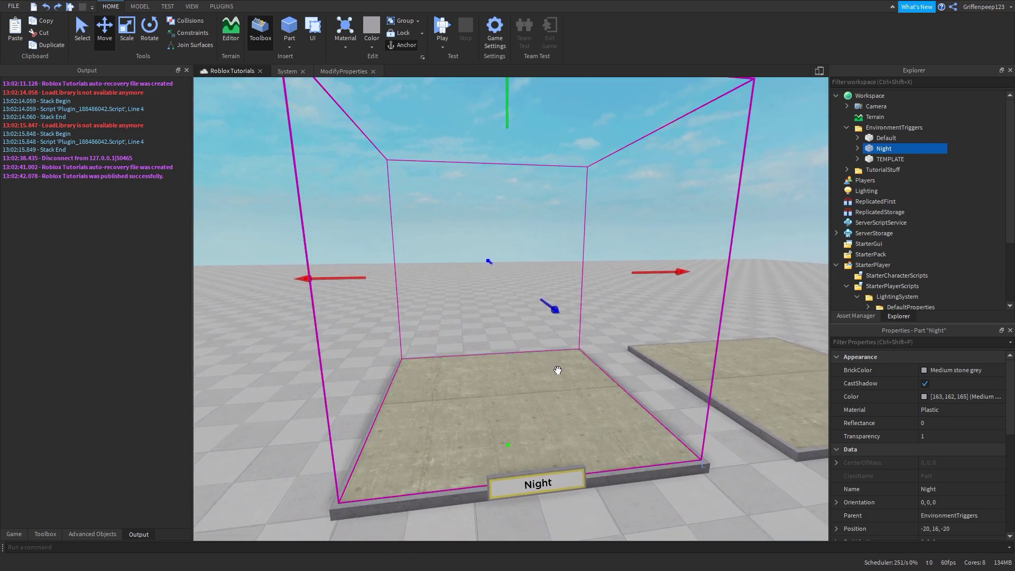
pyautogui.press('s')
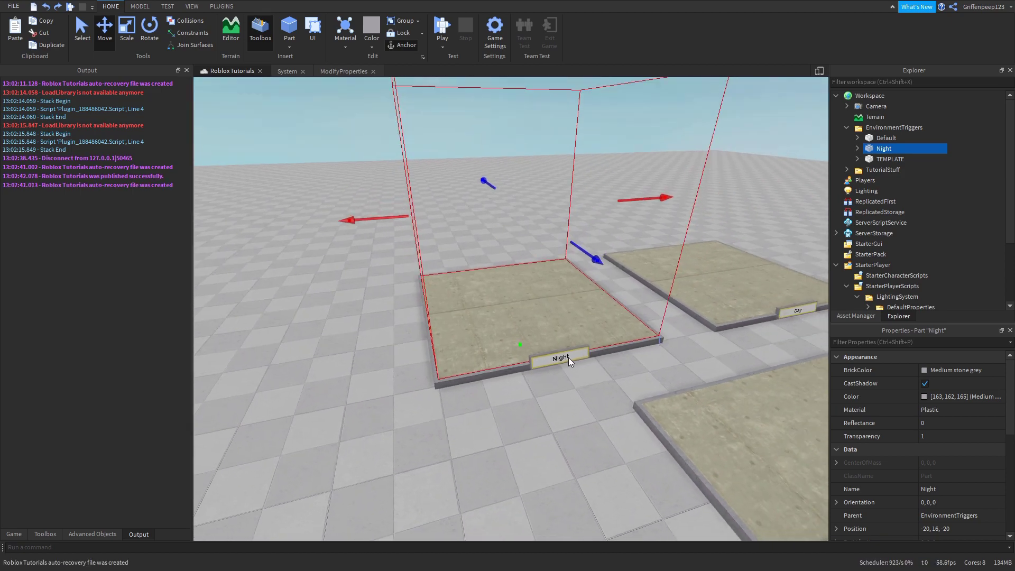
pyautogui.press('w')
pyautogui.press('e')
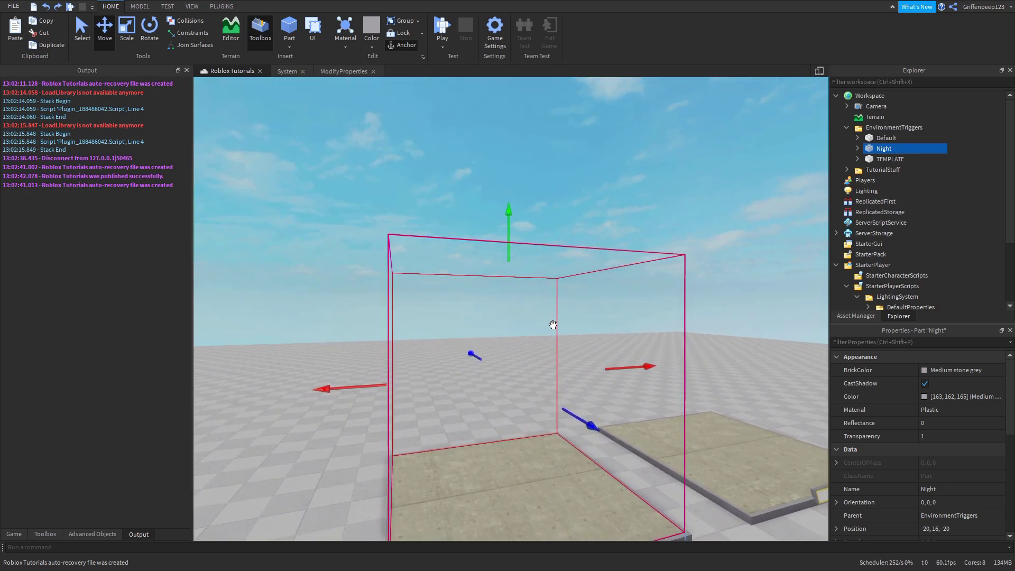
pyautogui.press('q')
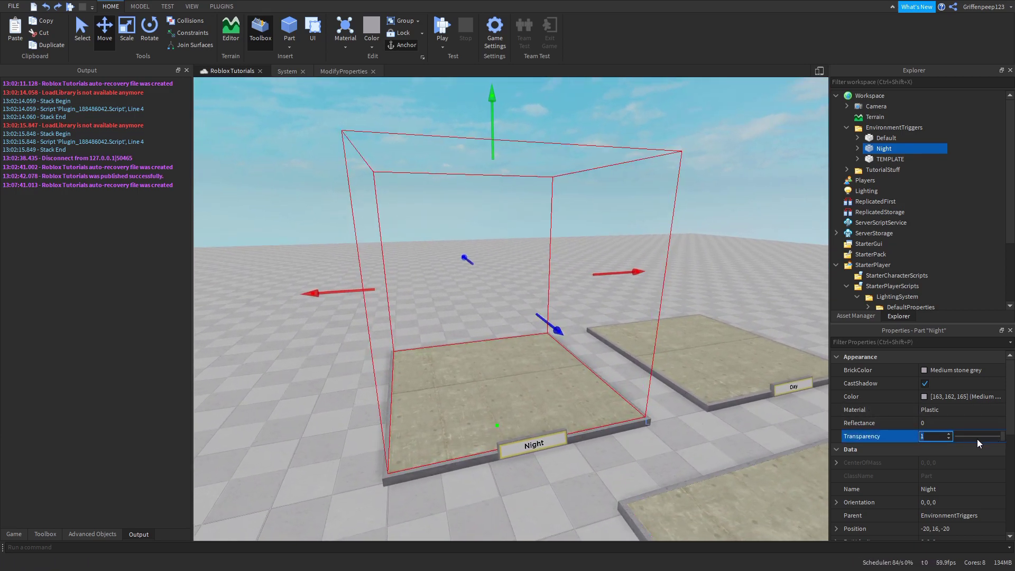
pyautogui.scroll(-2, 919, 463)
pyautogui.scroll(-2, 919, 464)
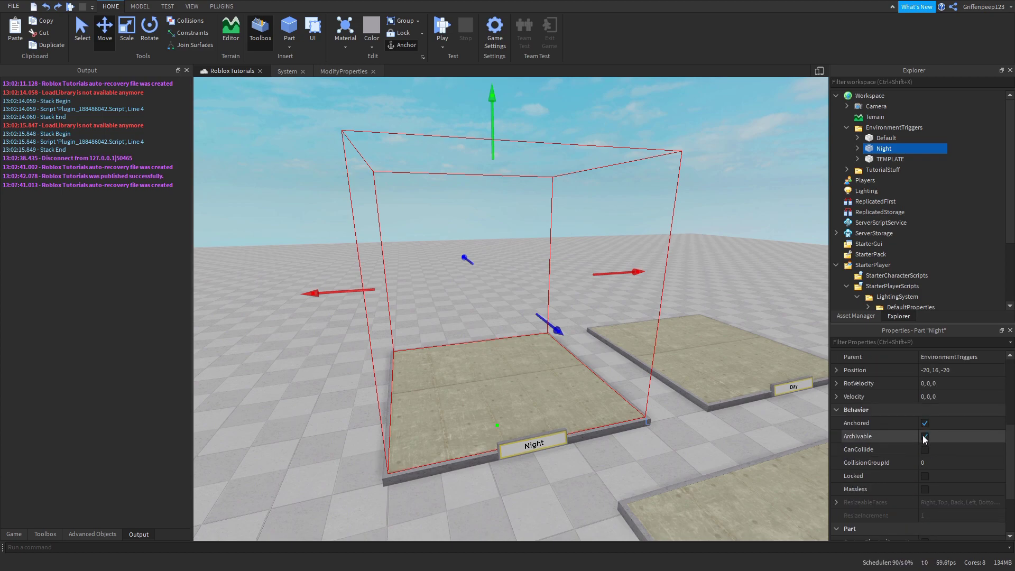
pyautogui.click(924, 436)
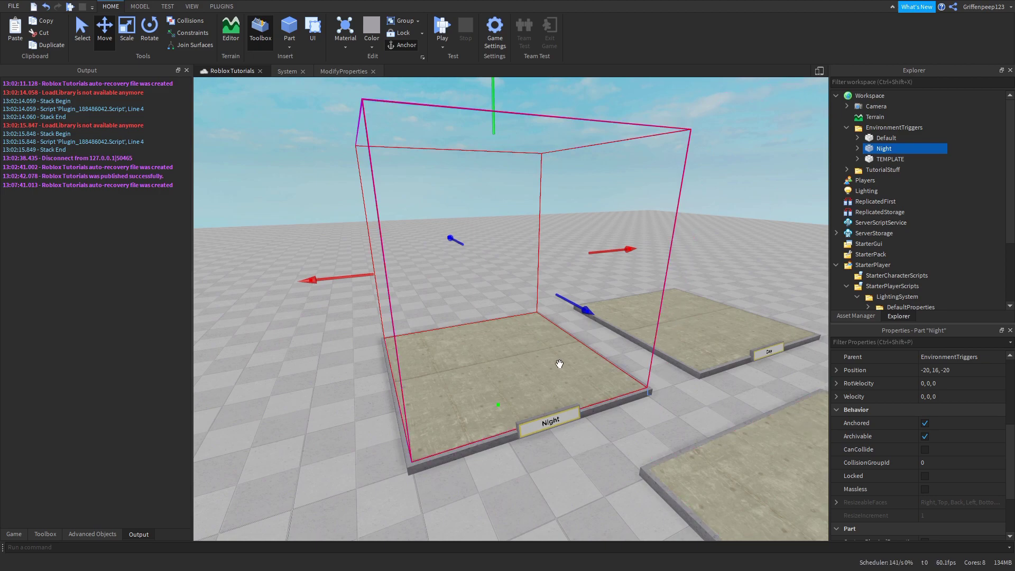
pyautogui.scroll(4, 910, 372)
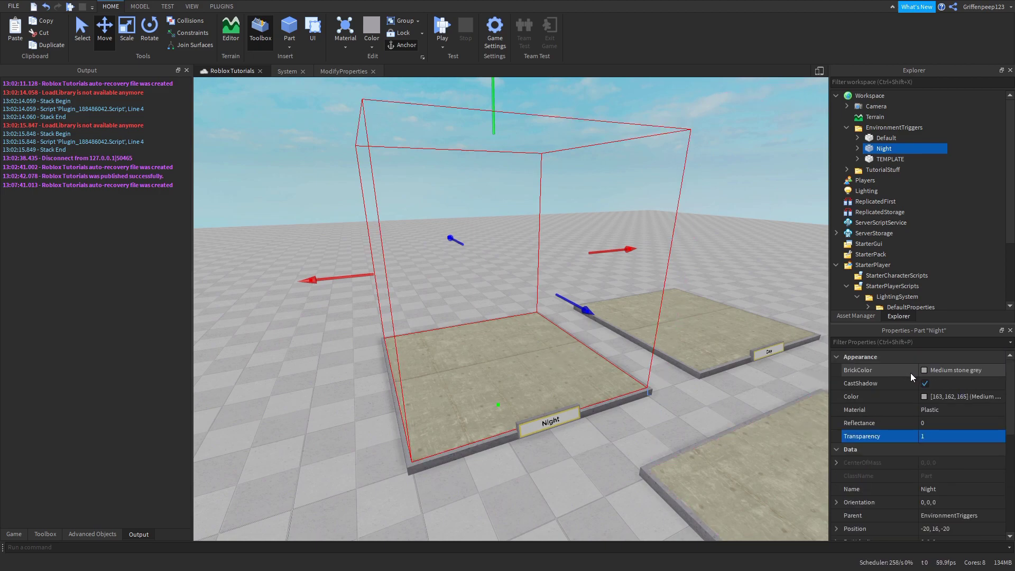
# - Move Night's ClockTime, FogColor, FogEnd and OutdoorAmbient values under TEMPLATE
pyautogui.press('d')
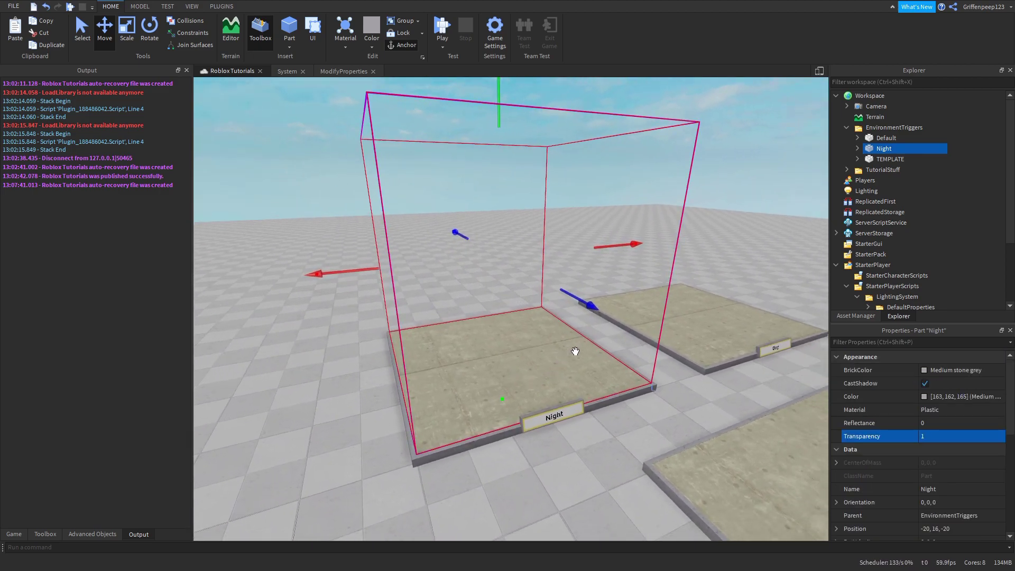
pyautogui.click(857, 149)
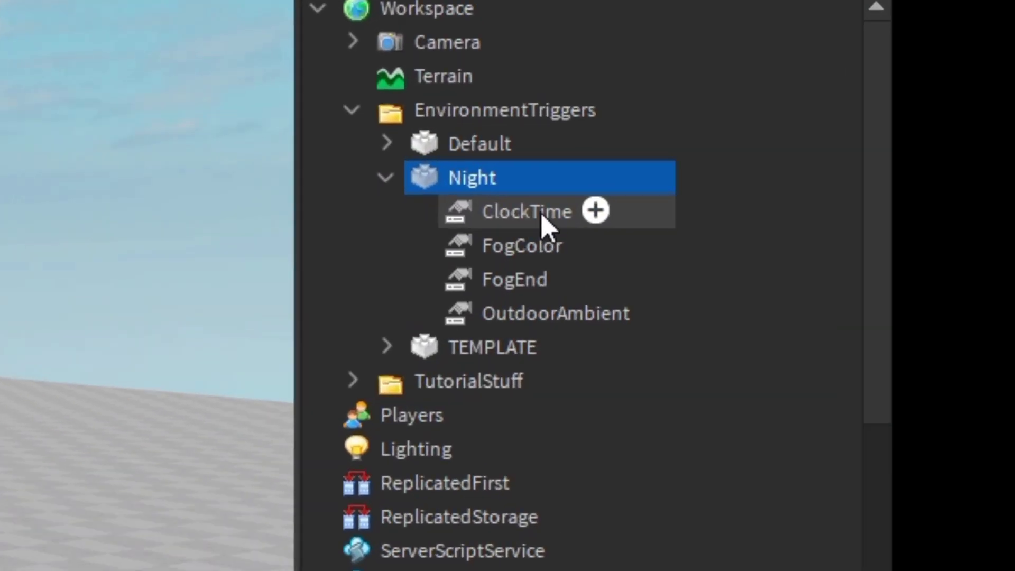
pyautogui.click(414, 195)
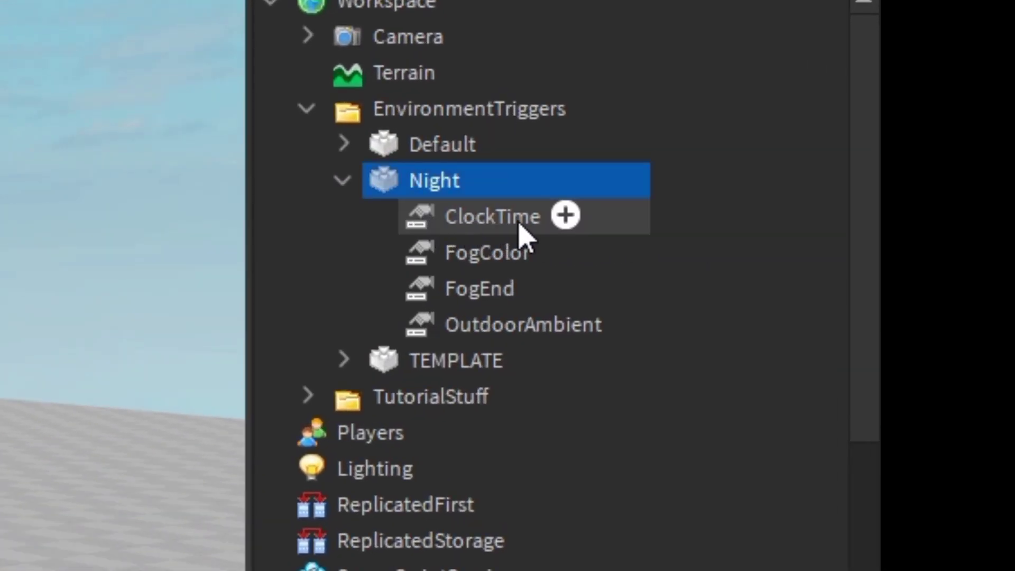
pyautogui.moveTo(690, 219); pyautogui.dragTo(552, 321)
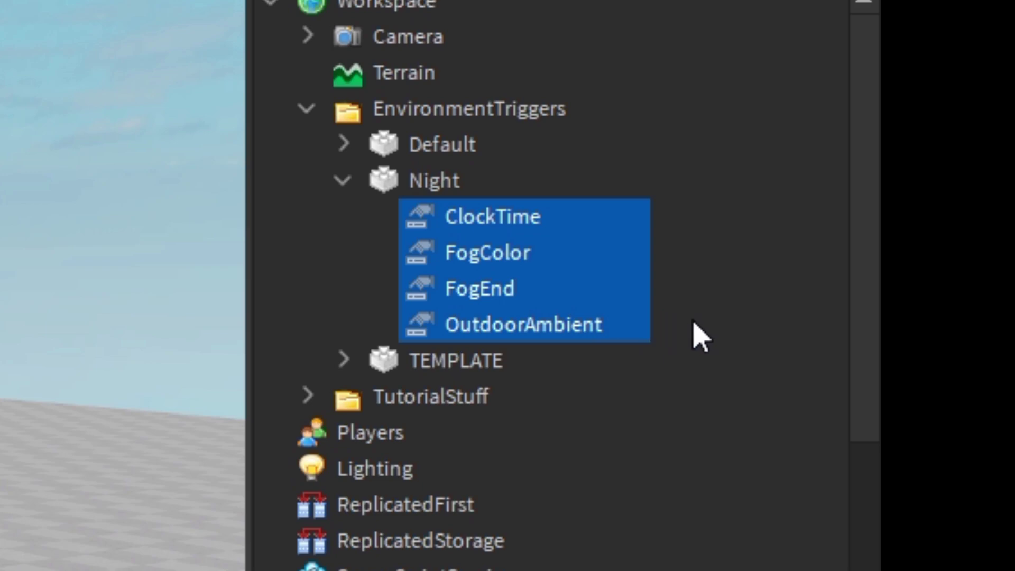
pyautogui.moveTo(601, 310); pyautogui.dragTo(539, 296)
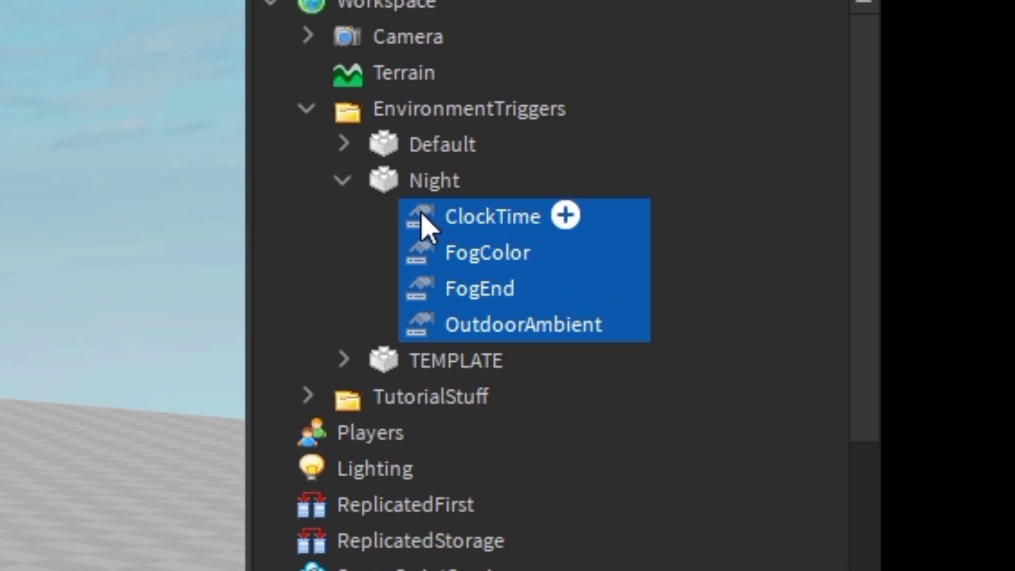
pyautogui.scroll(-5, 702, 381)
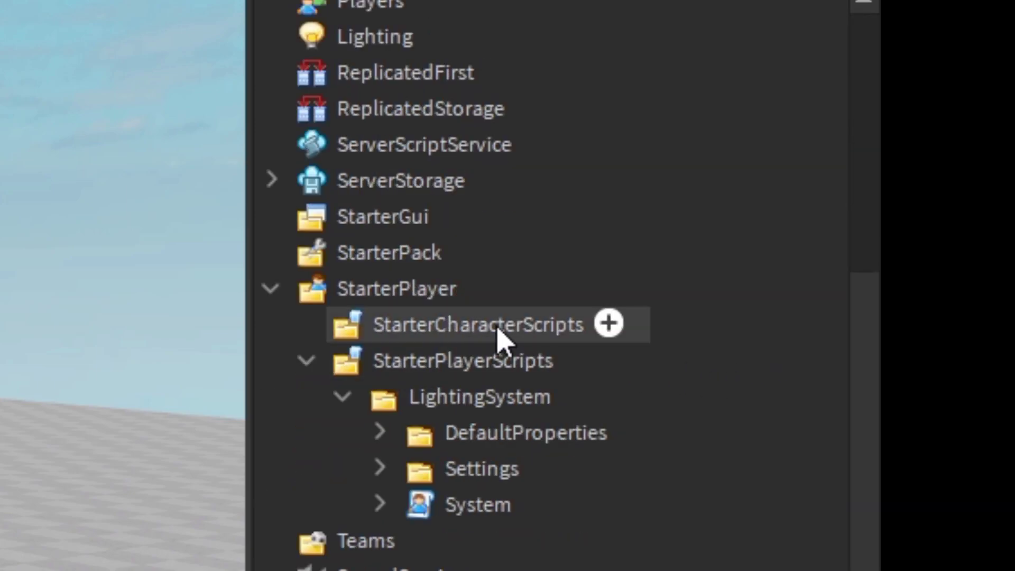
pyautogui.scroll(5, 503, 335)
pyautogui.moveTo(539, 296)
pyautogui.mouseDown()
pyautogui.moveTo(325, 456)
pyautogui.moveTo(328, 468)
pyautogui.mouseUp()
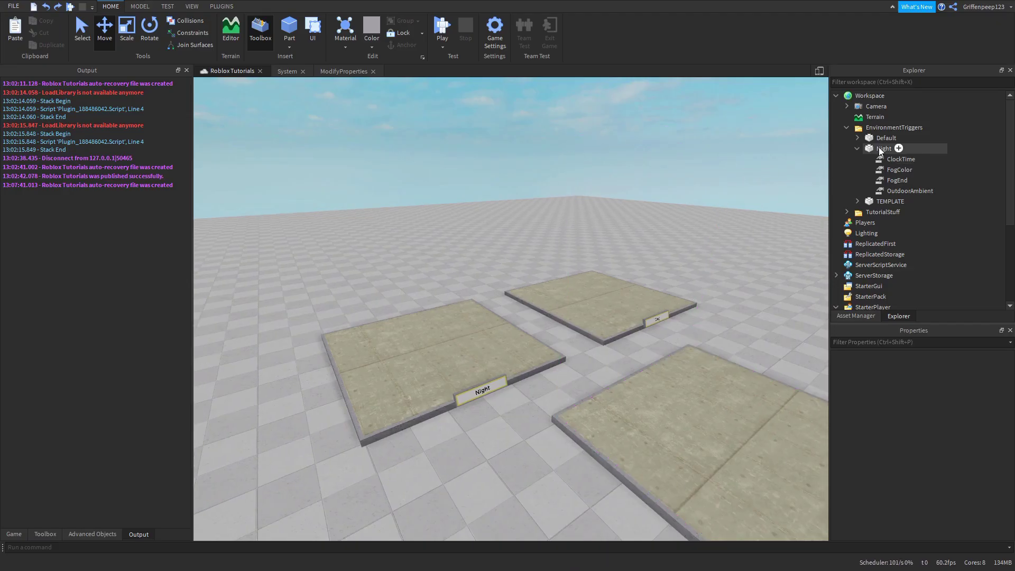
# - Inspect the Night trigger's lighting values one by one, including FogEnd
pyautogui.click(881, 148)
pyautogui.click(884, 164)
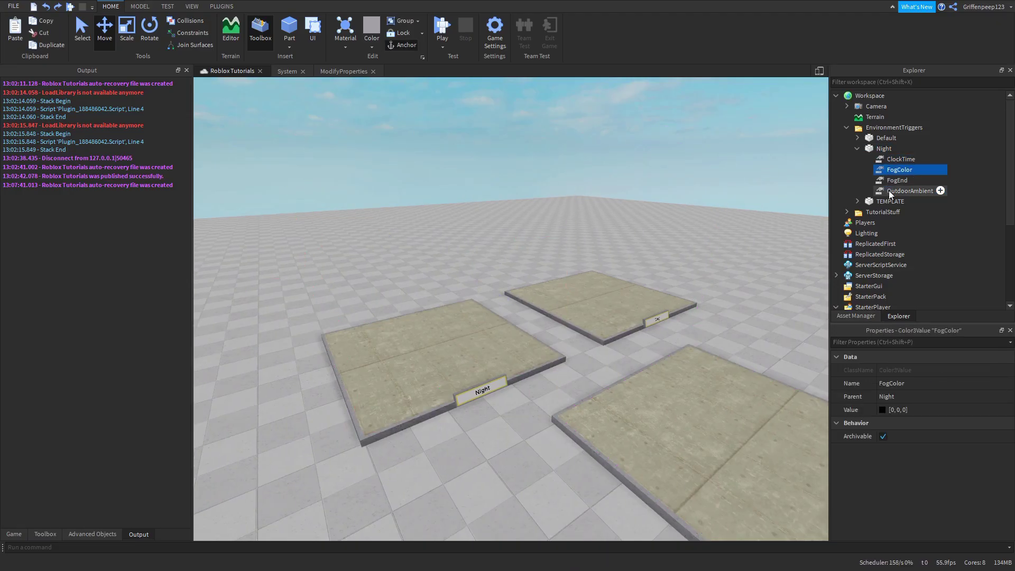
pyautogui.click(889, 191)
pyautogui.keyDown('ctrl'); pyautogui.click(898, 179); pyautogui.keyUp('ctrl')
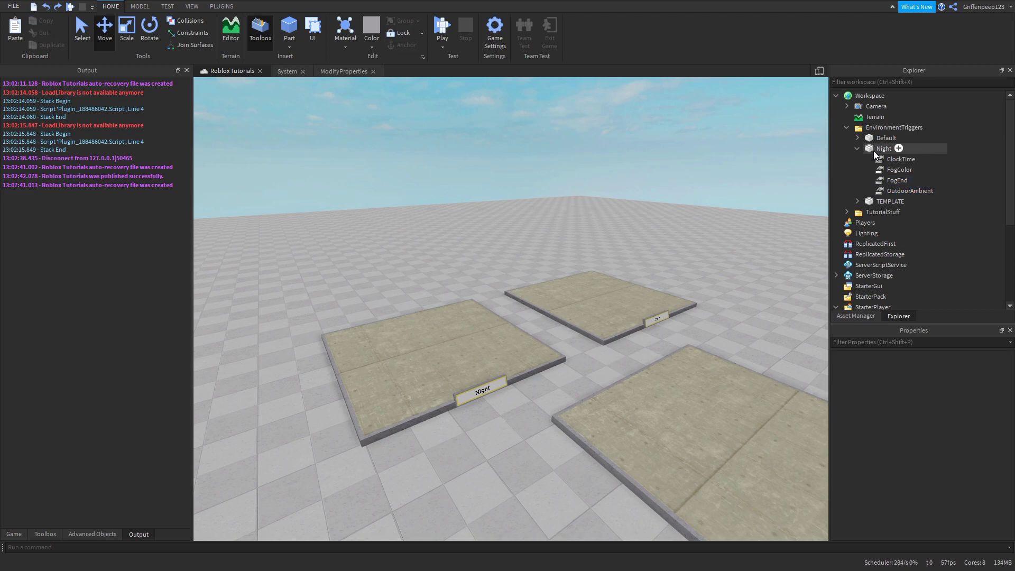
# - Pick a reddish 204, 69, 69 for Lighting's ColorShift_Bottom in the colour picker
pyautogui.click(880, 148)
pyautogui.press('f')
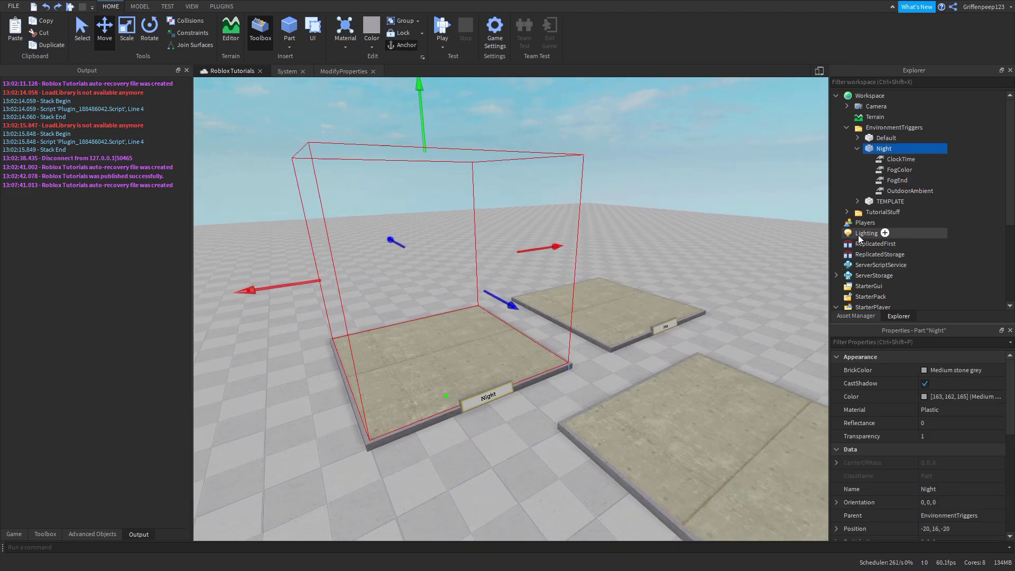
pyautogui.click(866, 233)
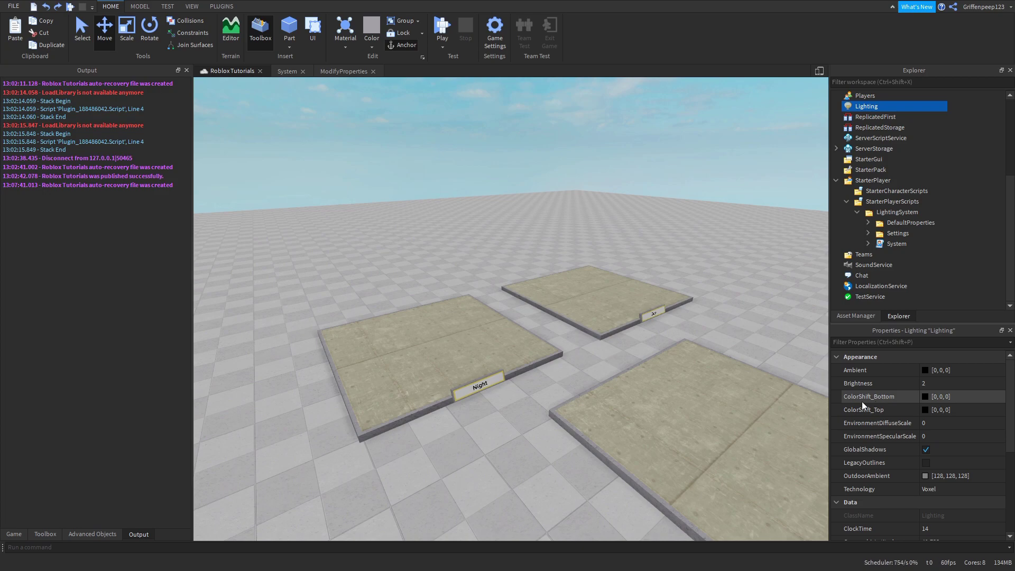
pyautogui.click(925, 397)
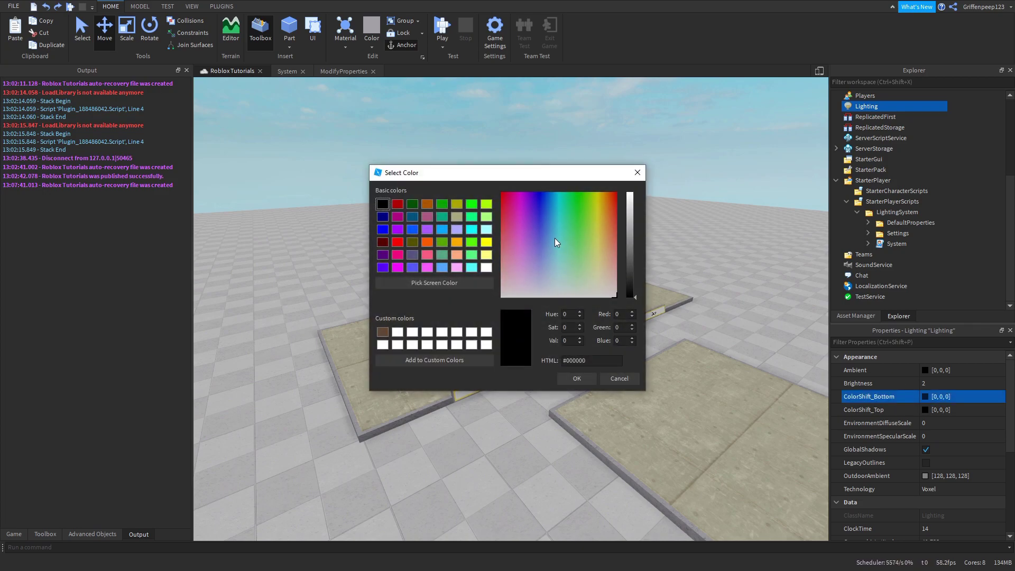
pyautogui.moveTo(628, 235); pyautogui.dragTo(639, 212)
pyautogui.click(581, 379)
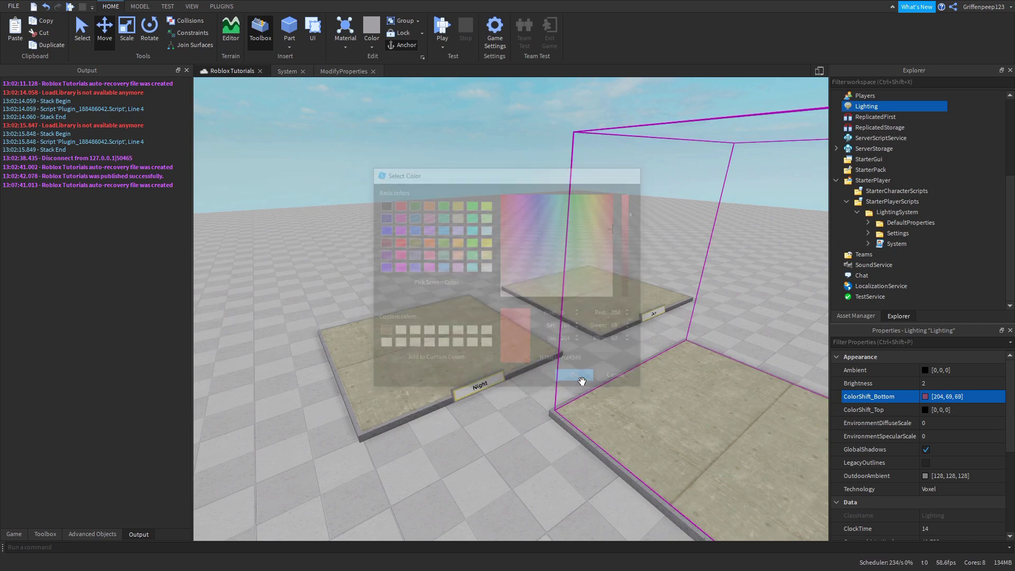
pyautogui.click(966, 402)
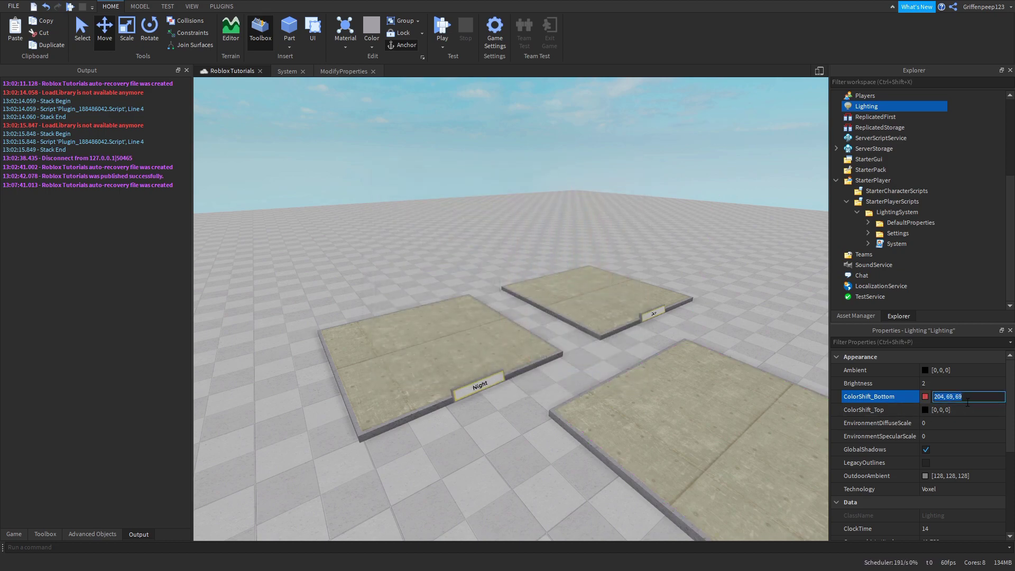
# - Deselect and reselect Lighting to confirm ColorShift_Bottom reads 0, 0, 0
pyautogui.click(451, 91)
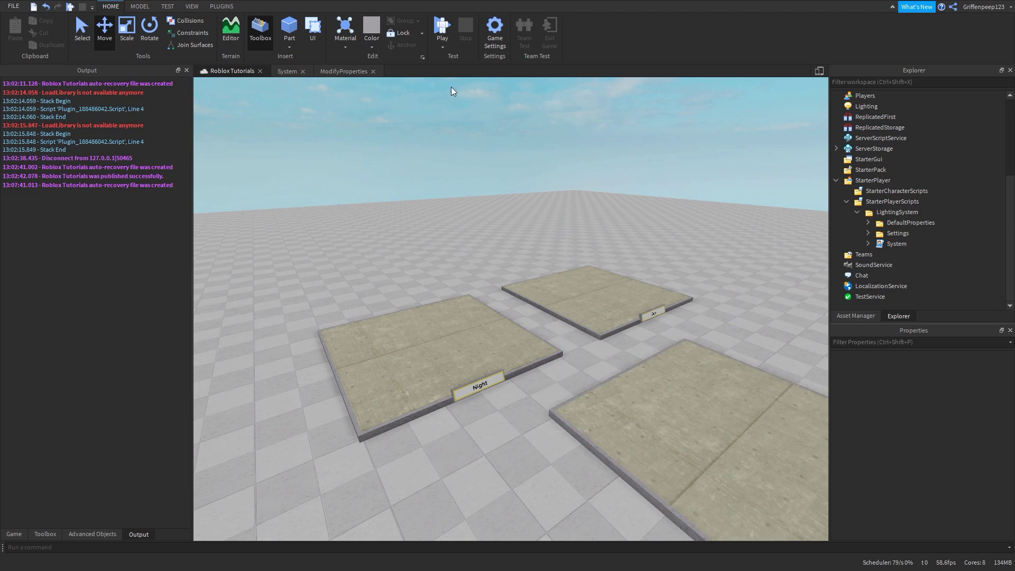
pyautogui.click(855, 109)
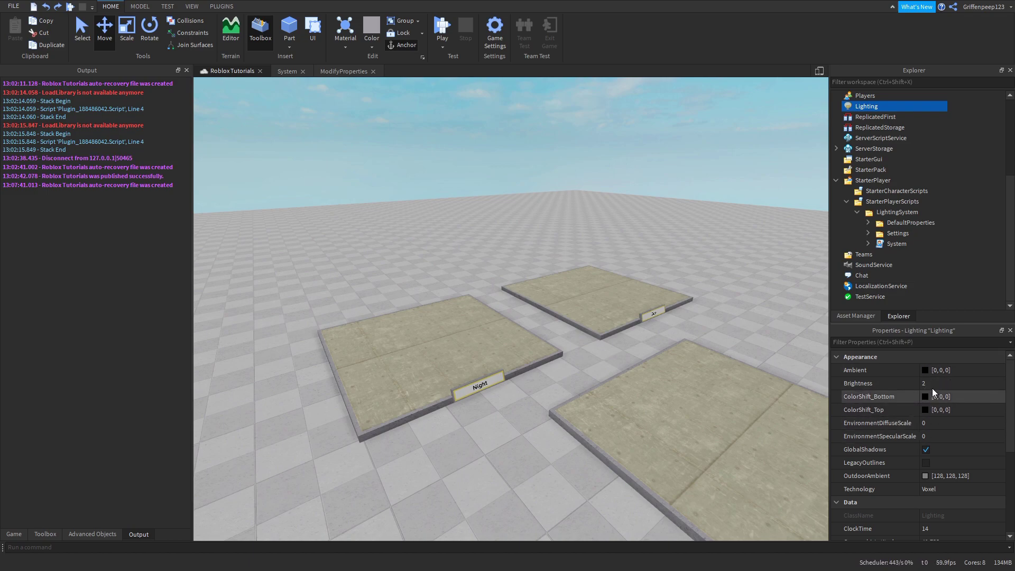
pyautogui.scroll(4, 913, 206)
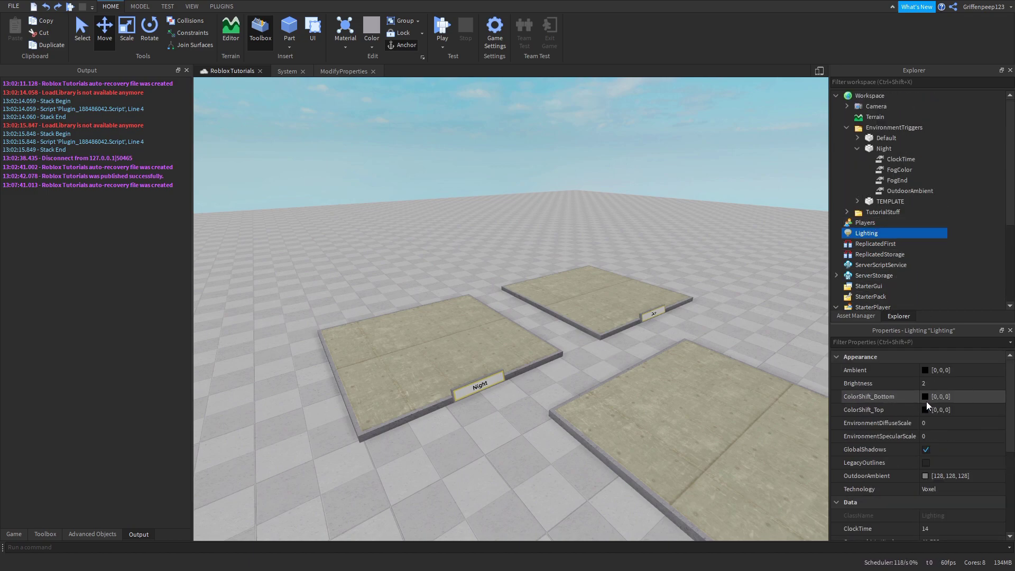
# - Insert a Color3Value named ColorShift_Bottom under Night with value 204, 69, 69
pyautogui.click(865, 149)
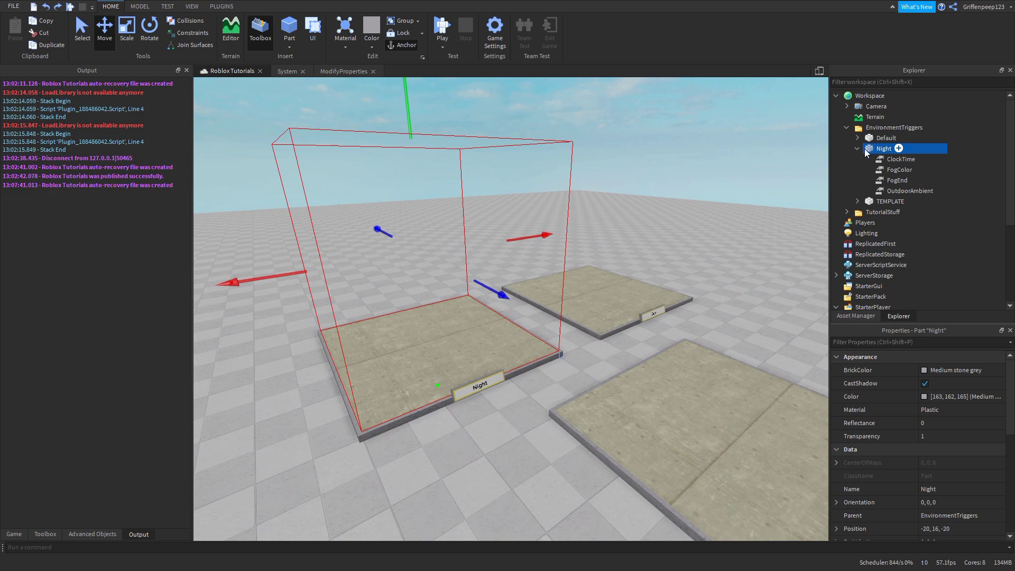
pyautogui.rightClick(879, 150)
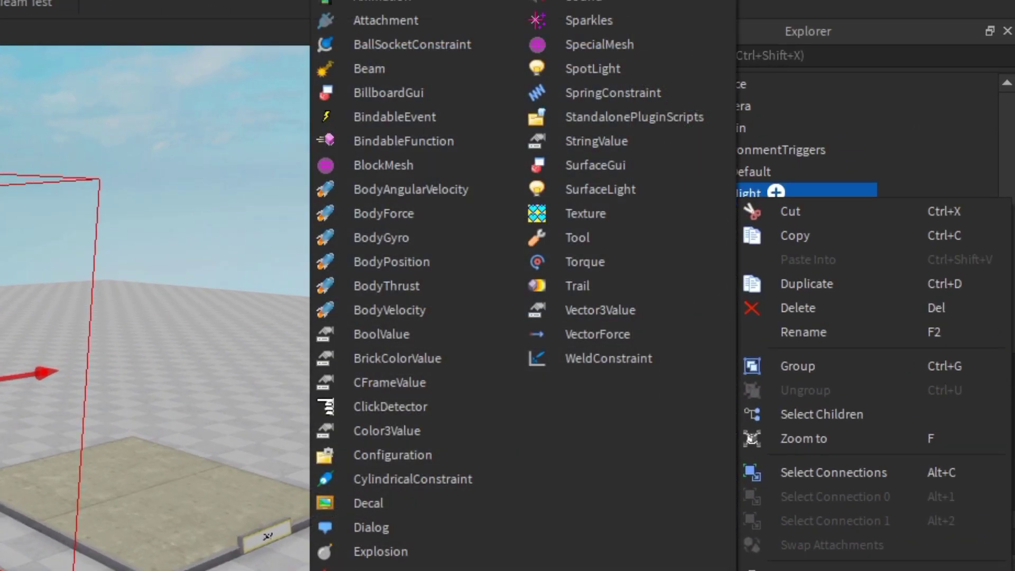
pyautogui.click(373, 433)
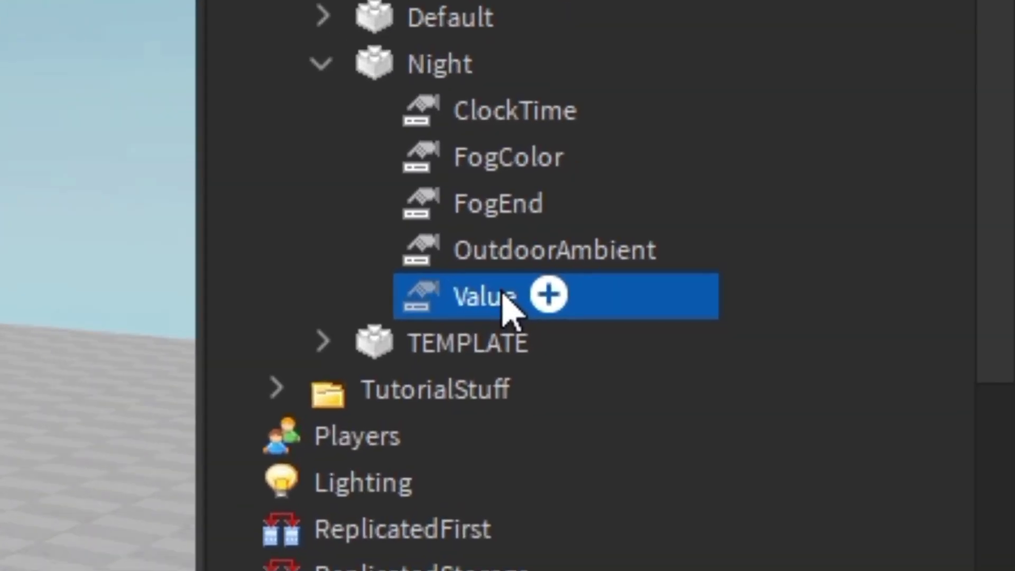
pyautogui.doubleClick(506, 305)
pyautogui.write('Co')
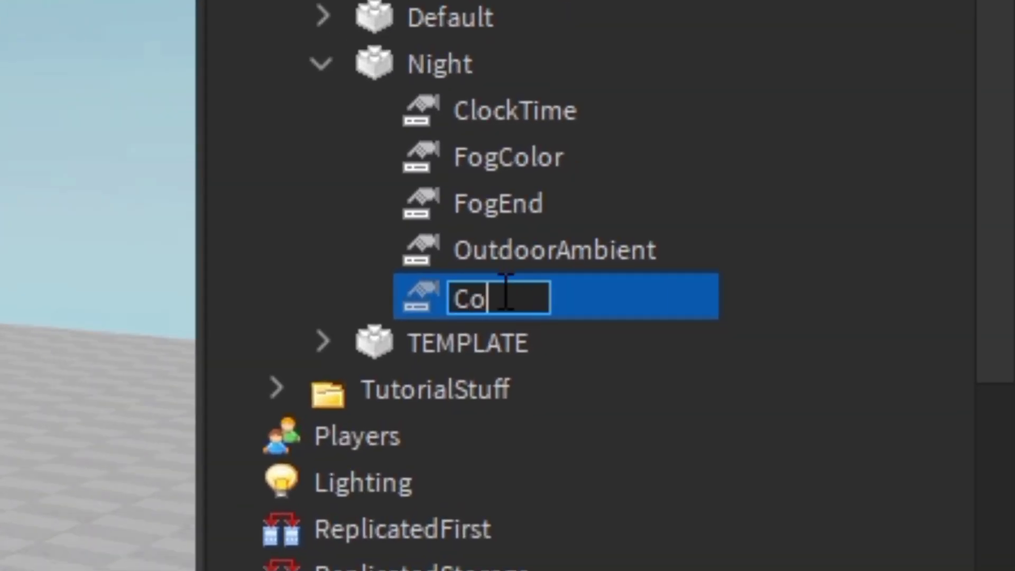
pyautogui.write('lorShift_B')
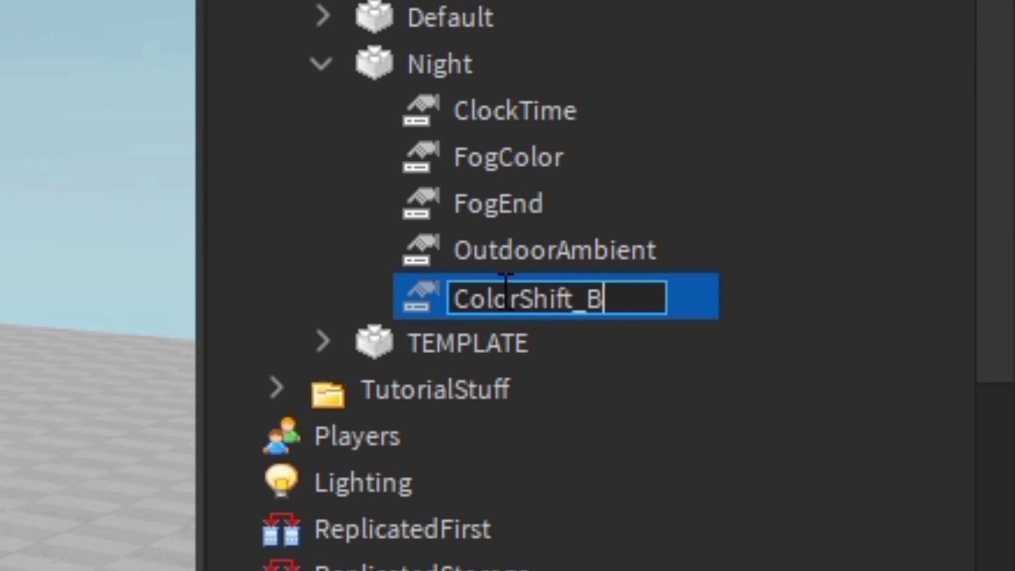
pyautogui.write('ottom')
pyautogui.press('Return')
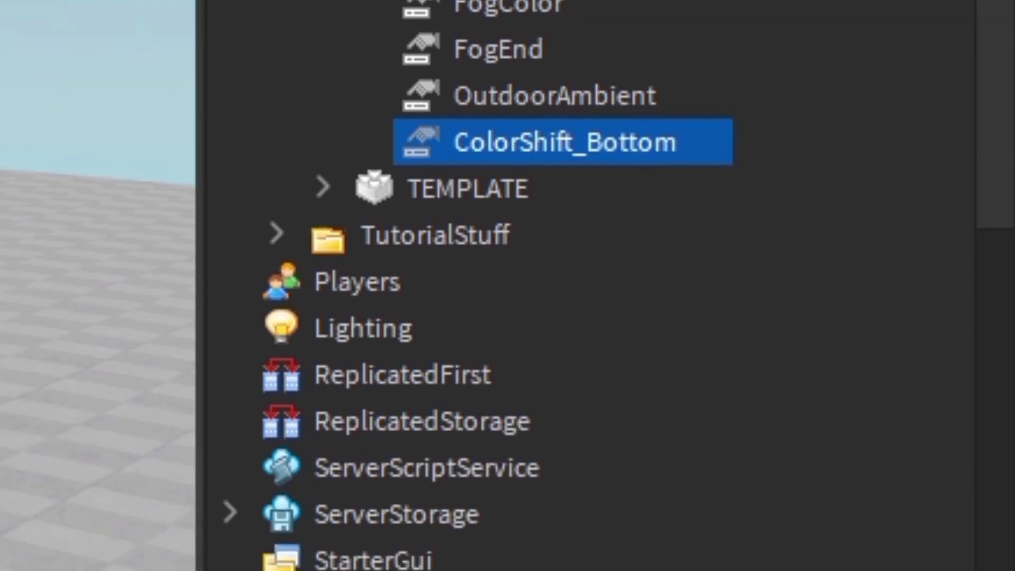
pyautogui.click(603, 400)
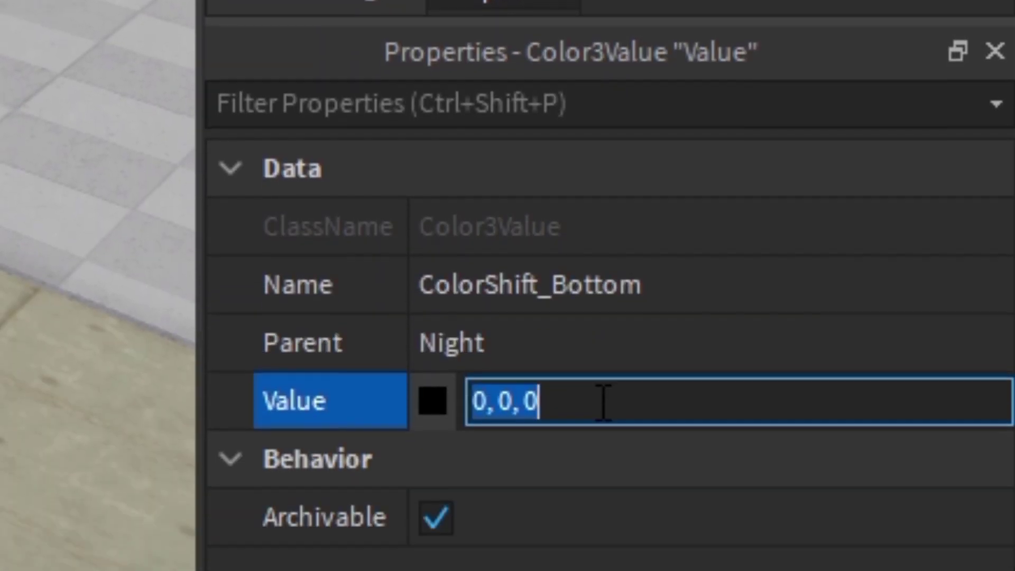
pyautogui.hotkey('ctrl', 'v')
pyautogui.press('Return')
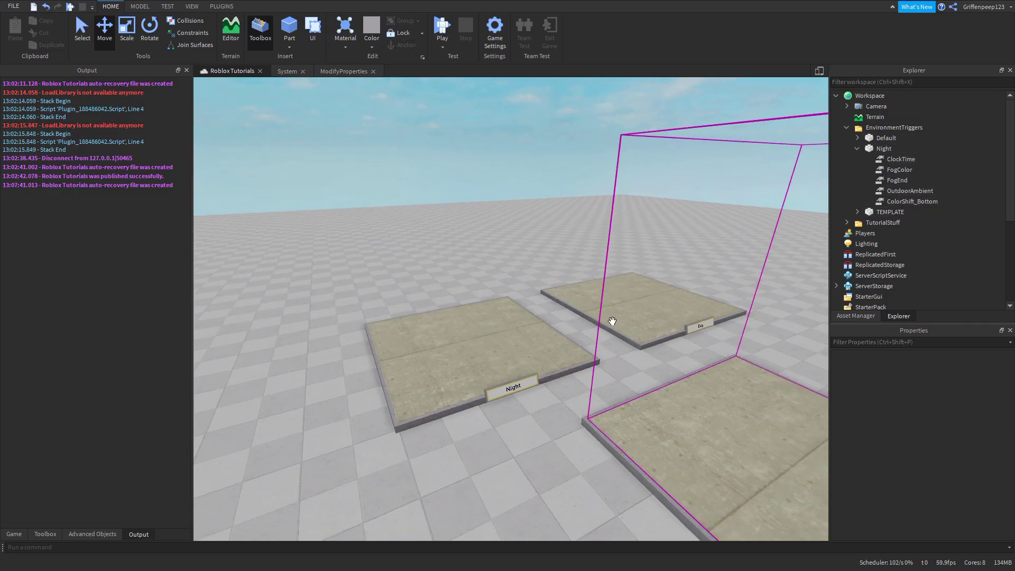
pyautogui.scroll(3, 612, 321)
pyautogui.scroll(-3, 612, 321)
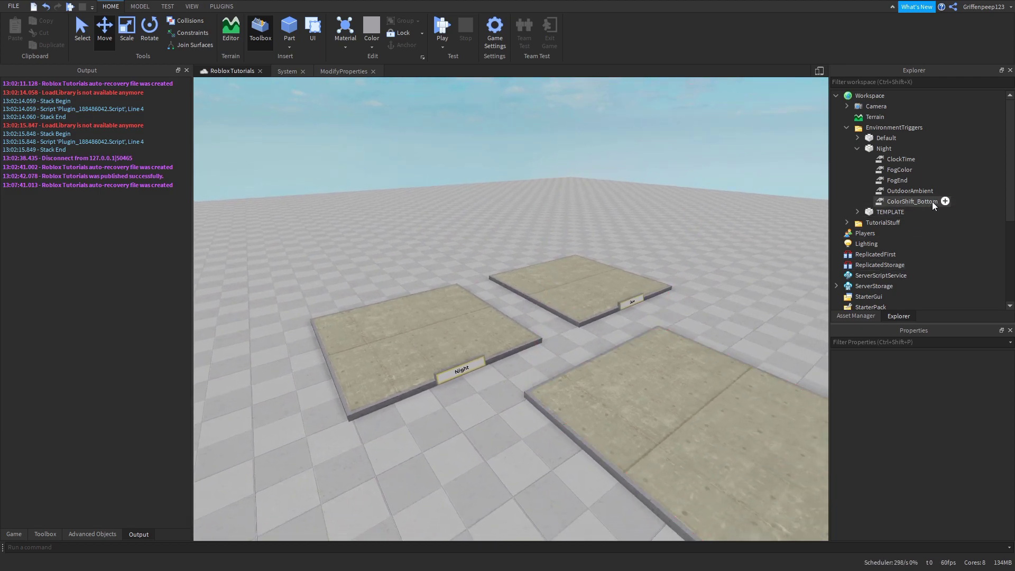
# - Compare Night's new ColorShift_Bottom value against Lighting's properties
pyautogui.click(897, 201)
pyautogui.scroll(-2, 900, 205)
pyautogui.scroll(-2, 893, 223)
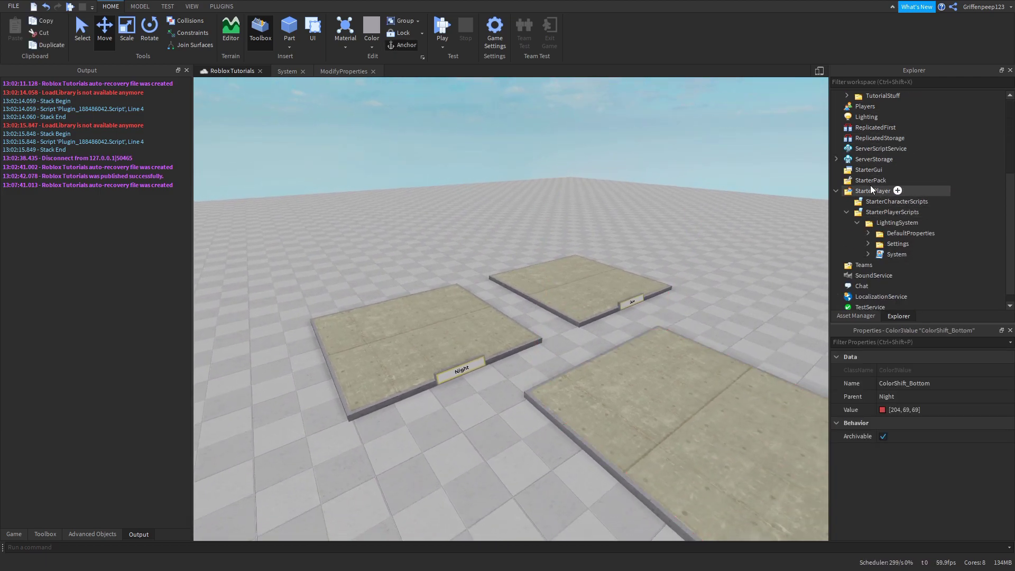
pyautogui.scroll(1, 870, 185)
pyautogui.click(865, 148)
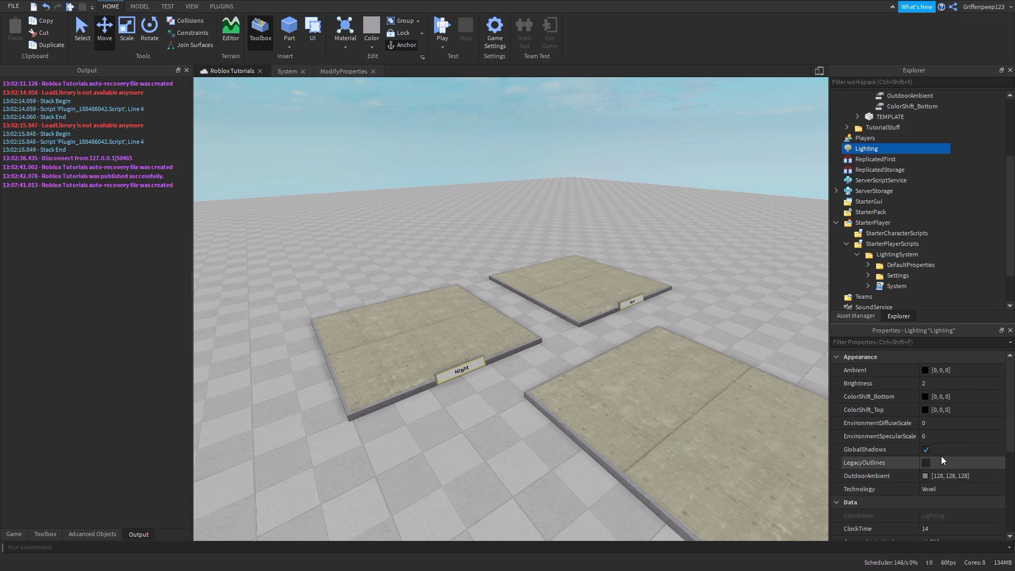
pyautogui.scroll(3, 901, 204)
pyautogui.click(901, 202)
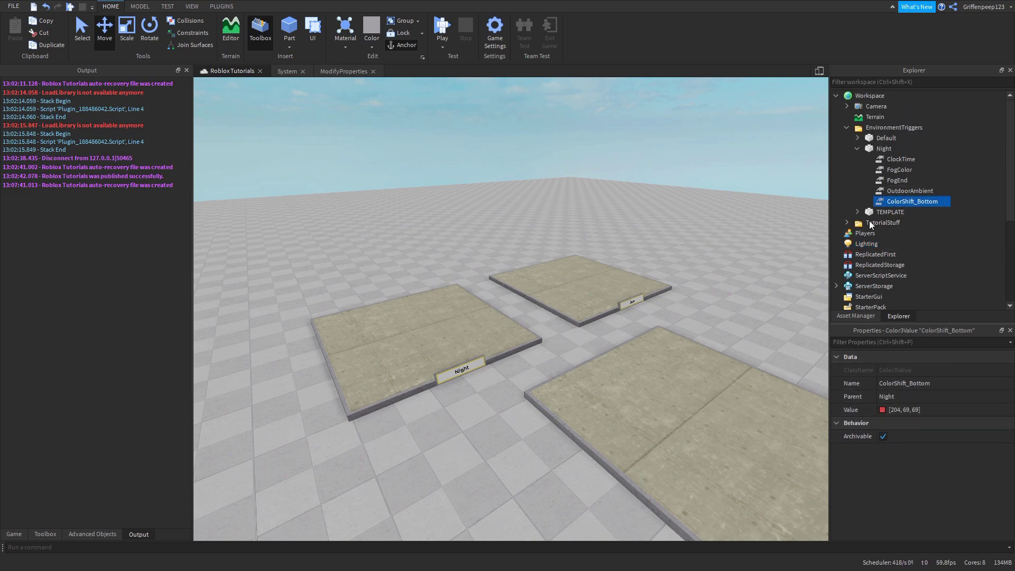
pyautogui.scroll(-1, 870, 226)
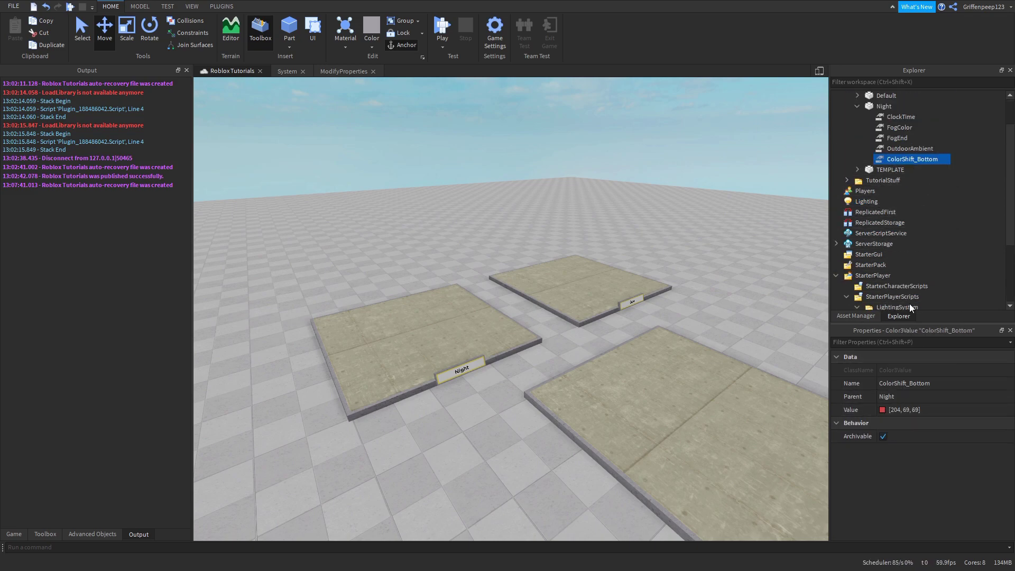
pyautogui.click(850, 203)
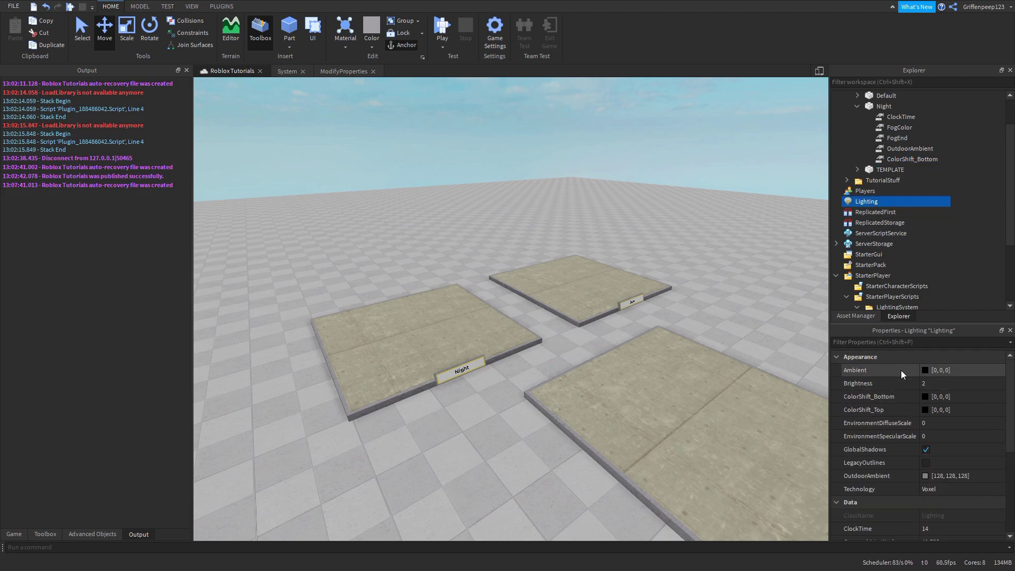
pyautogui.scroll(1, 886, 179)
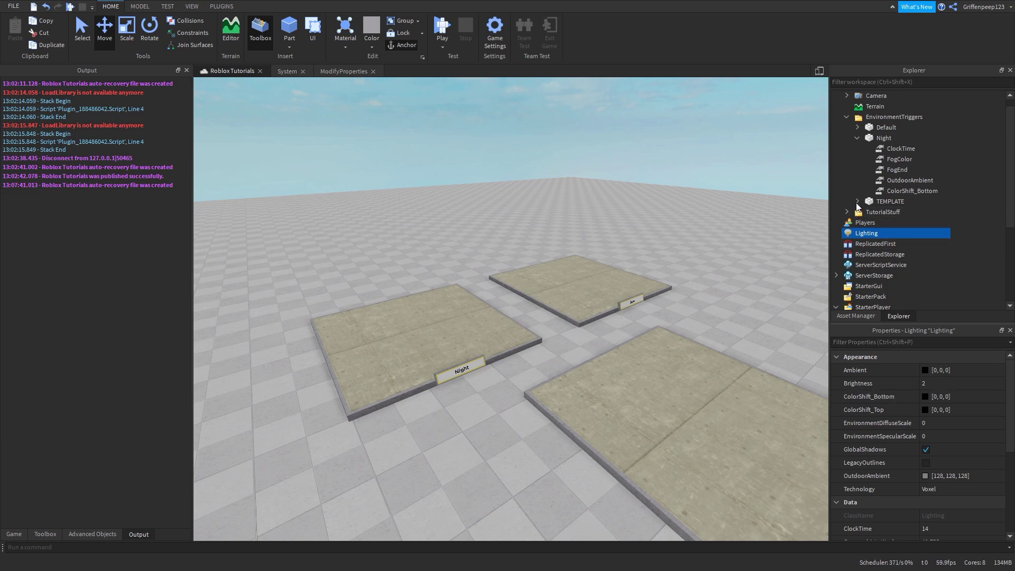
pyautogui.click(872, 192)
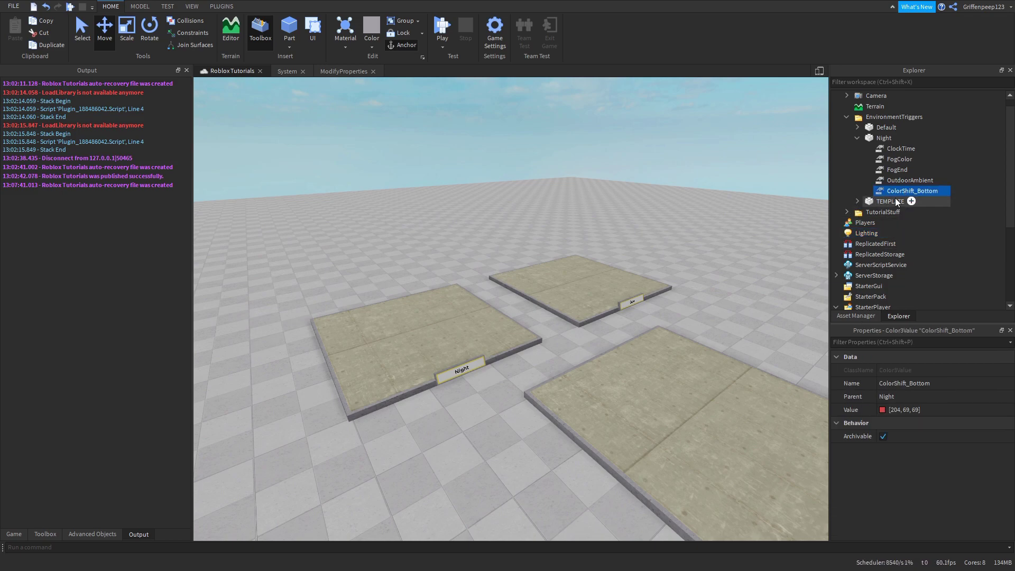
# - Delete ColorShift_Bottom from Night and check the remaining values
pyautogui.press('Delete')
pyautogui.click(886, 170)
pyautogui.click(888, 149)
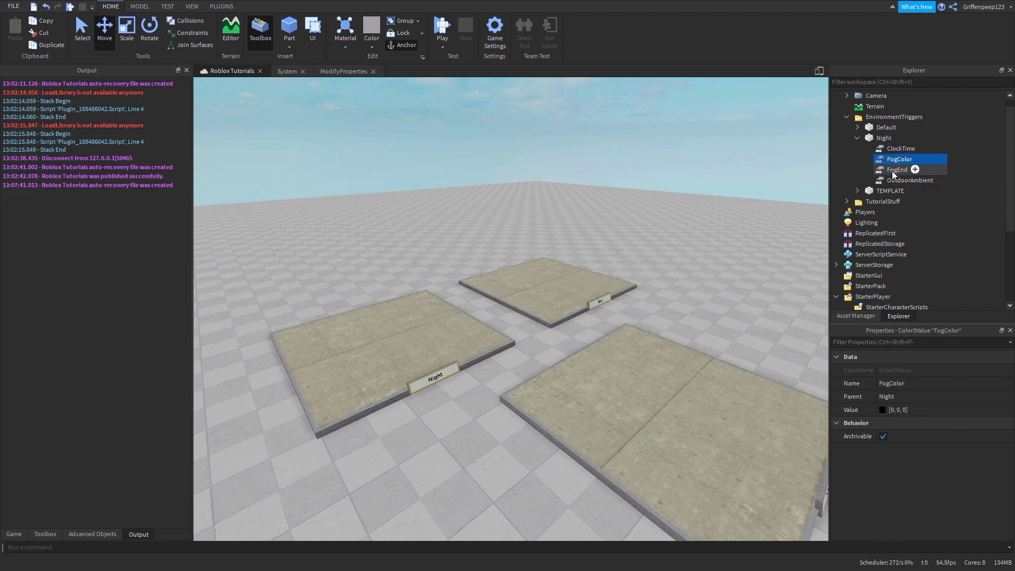
pyautogui.click(893, 170)
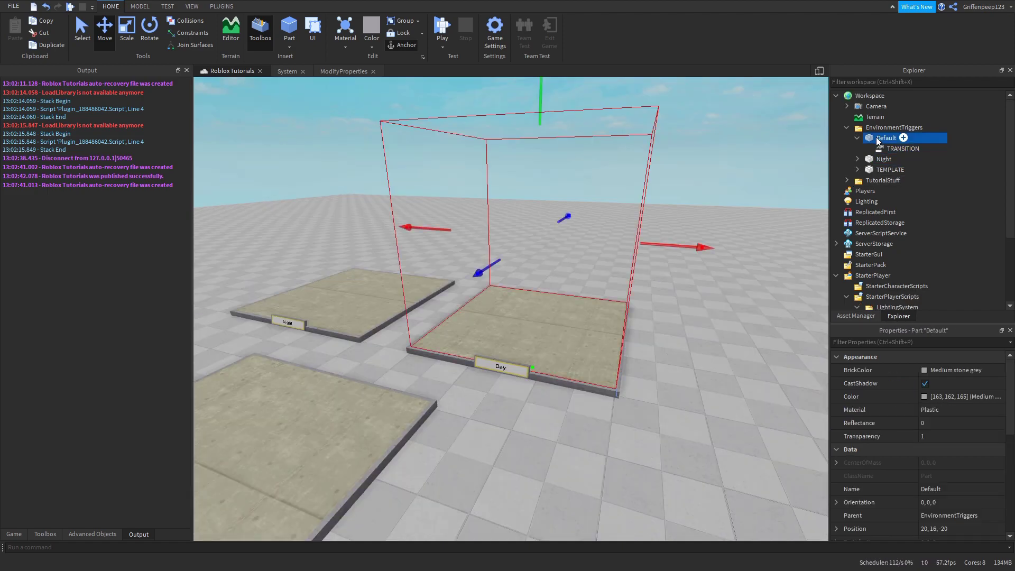
# - Select Default's TRANSITION value and set it to 2
pyautogui.press('Down')
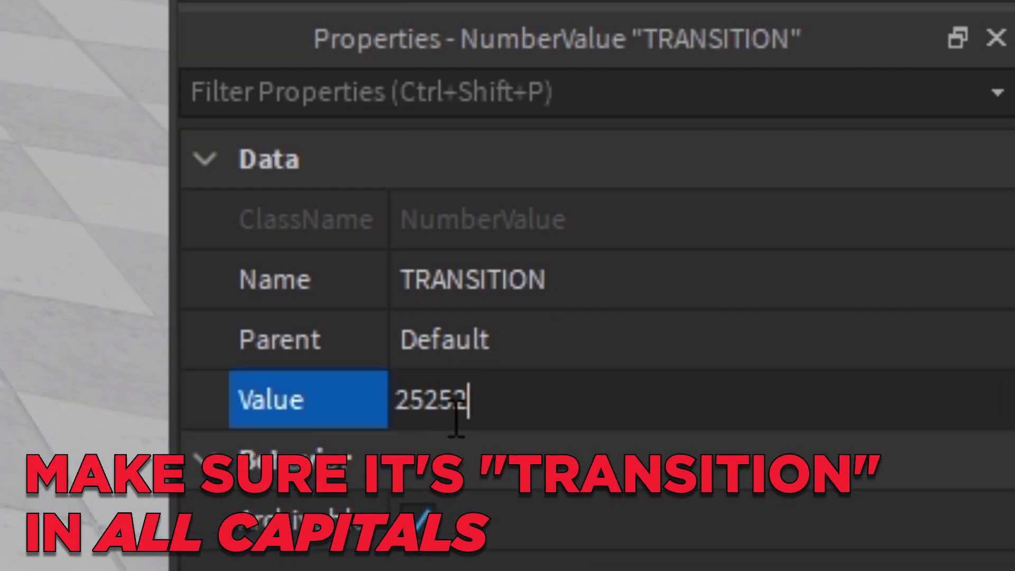
pyautogui.press('Return')
pyautogui.click(475, 422)
pyautogui.write('2')
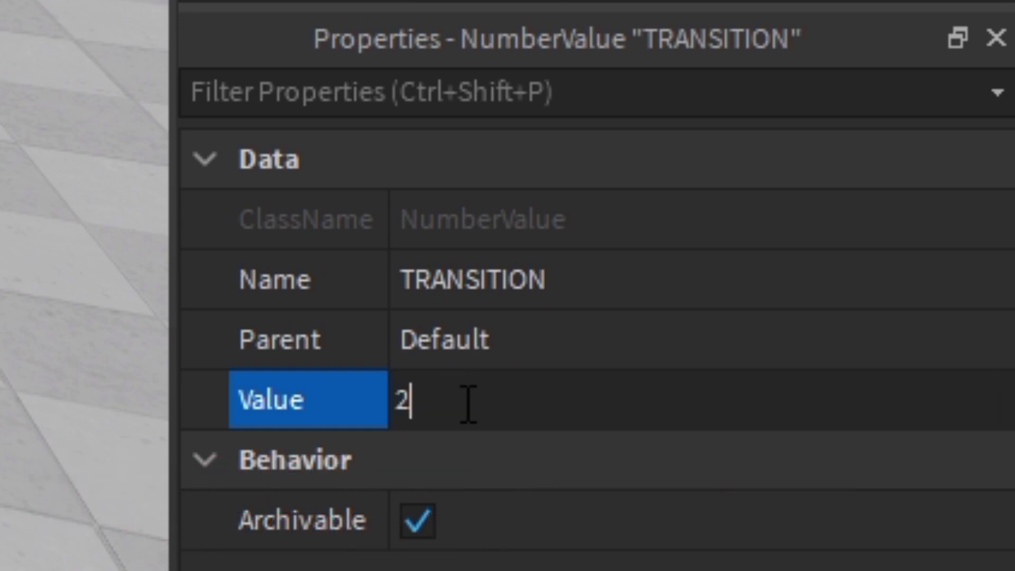
pyautogui.press('Return')
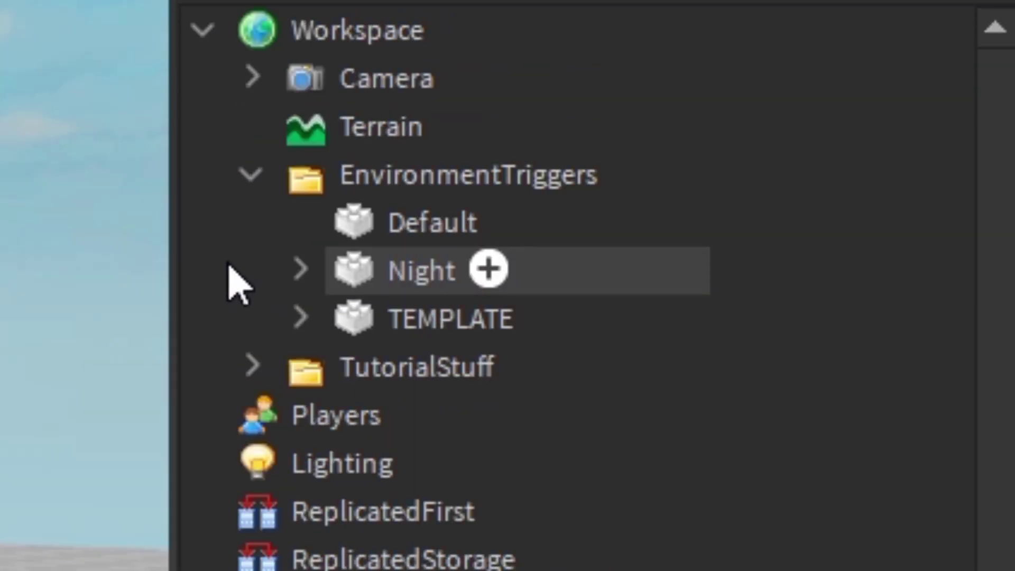
# - Move TRANSITION into the Default trigger and change its value to 5
pyautogui.moveTo(238, 281); pyautogui.dragTo(429, 234)
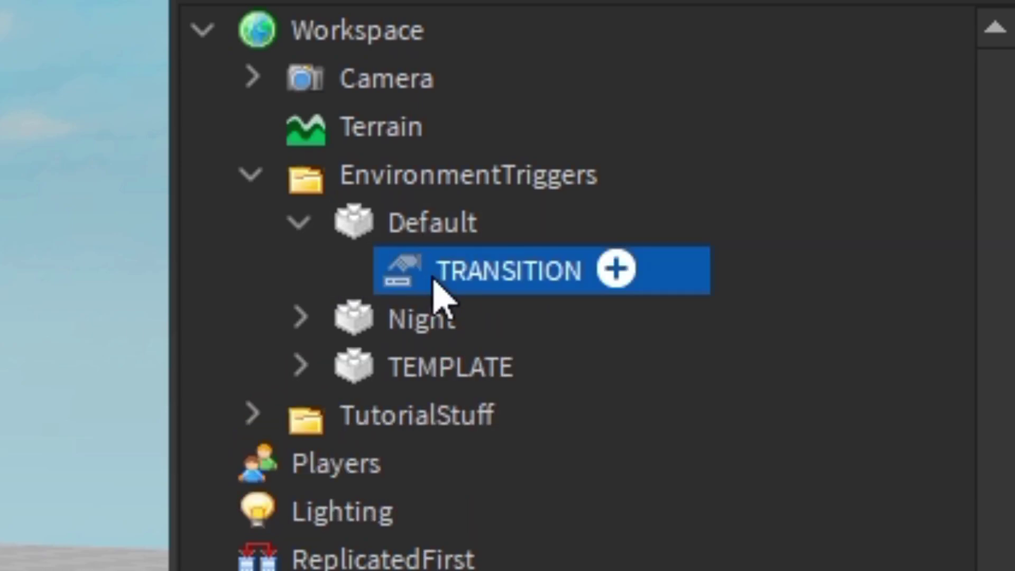
pyautogui.click(567, 376)
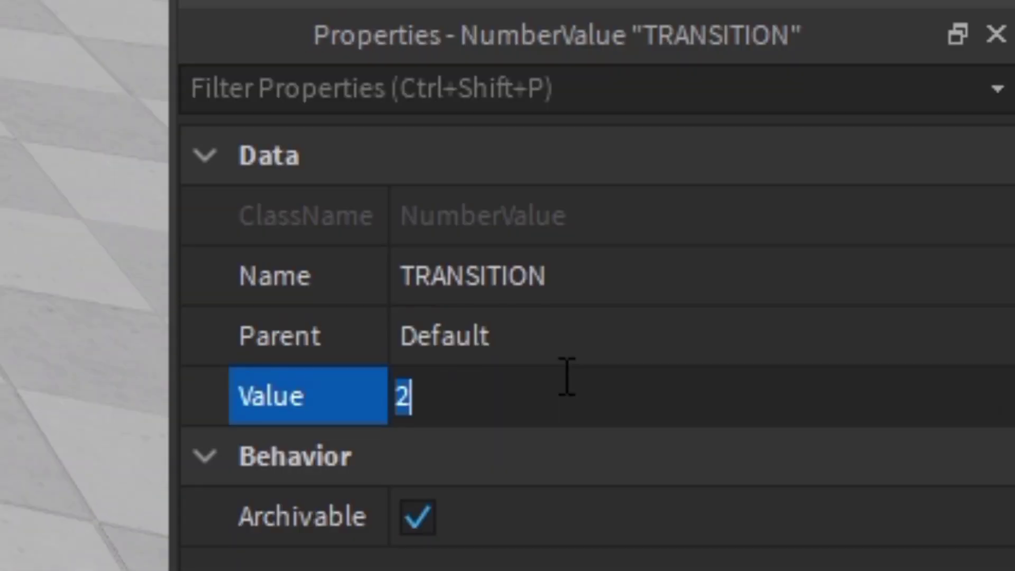
pyautogui.write('5')
pyautogui.press('Return')
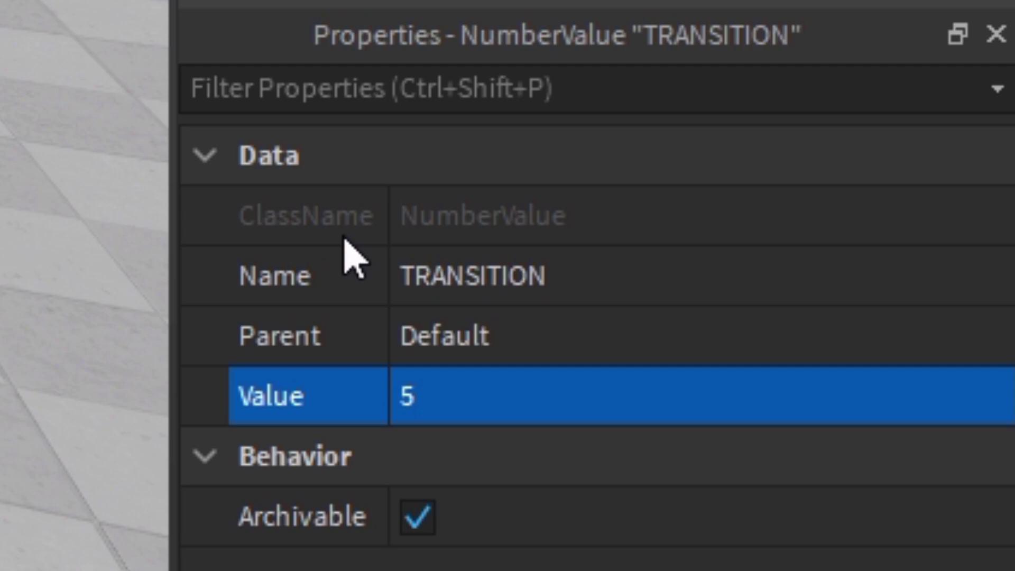
pyautogui.click(489, 111)
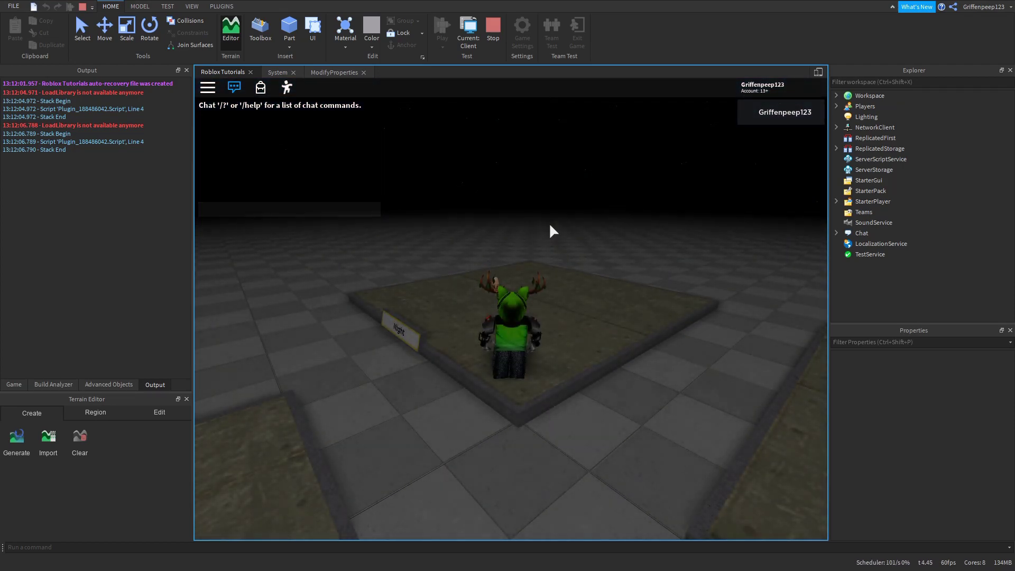
pyautogui.press('s')
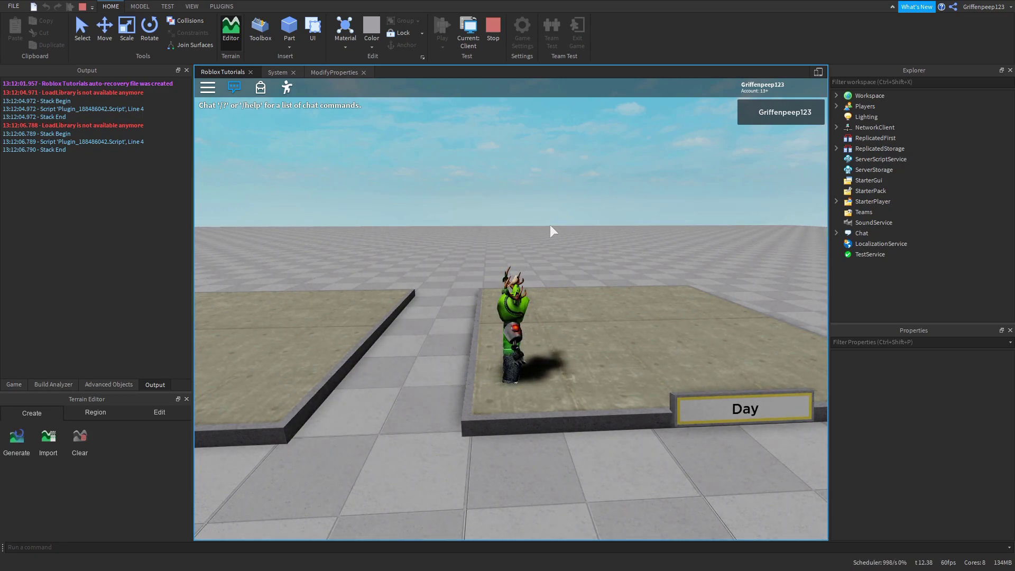
pyautogui.press('d')
pyautogui.press('s')
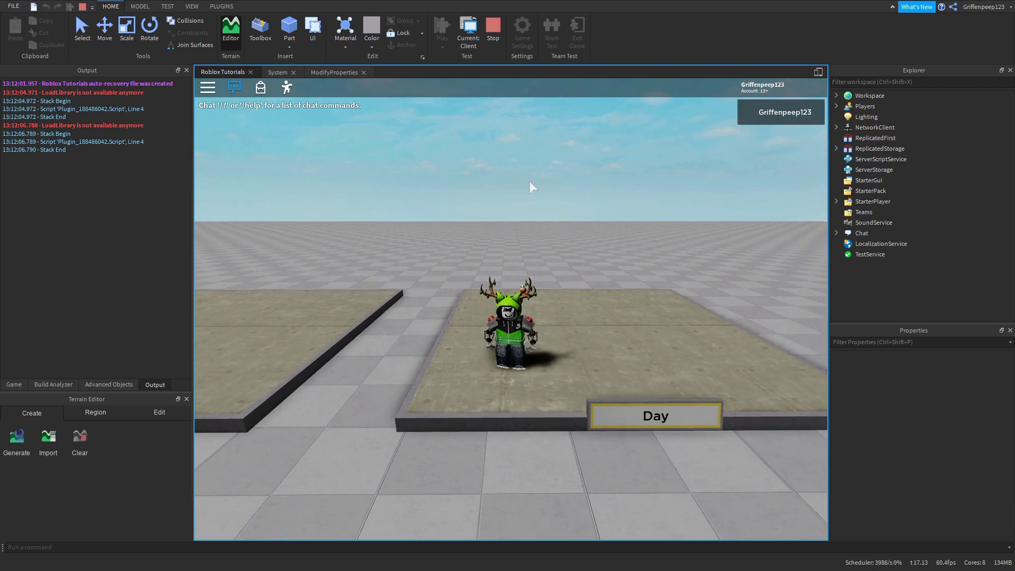
pyautogui.press('w')
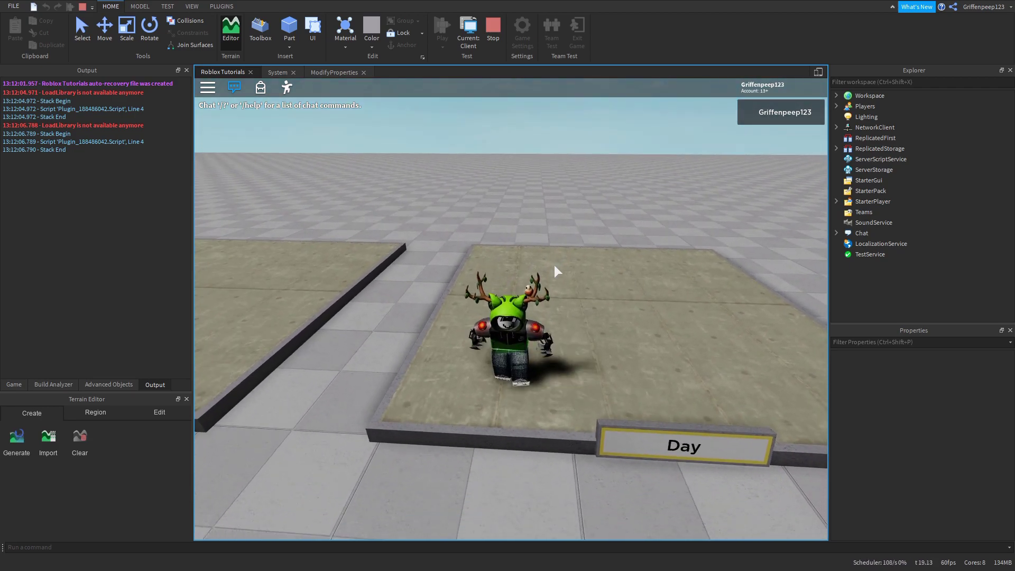
pyautogui.scroll(-3, 547, 371)
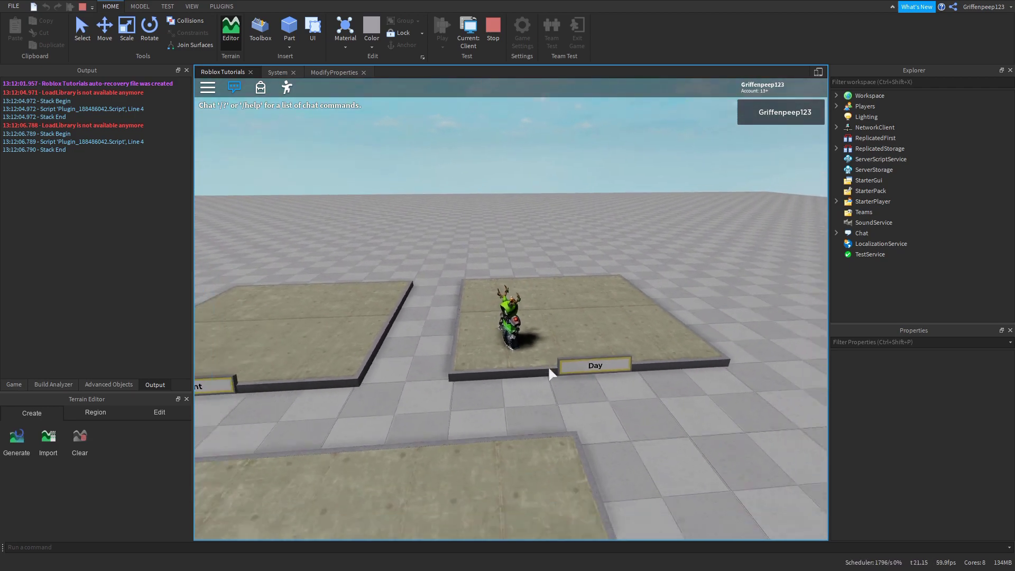
pyautogui.press('s')
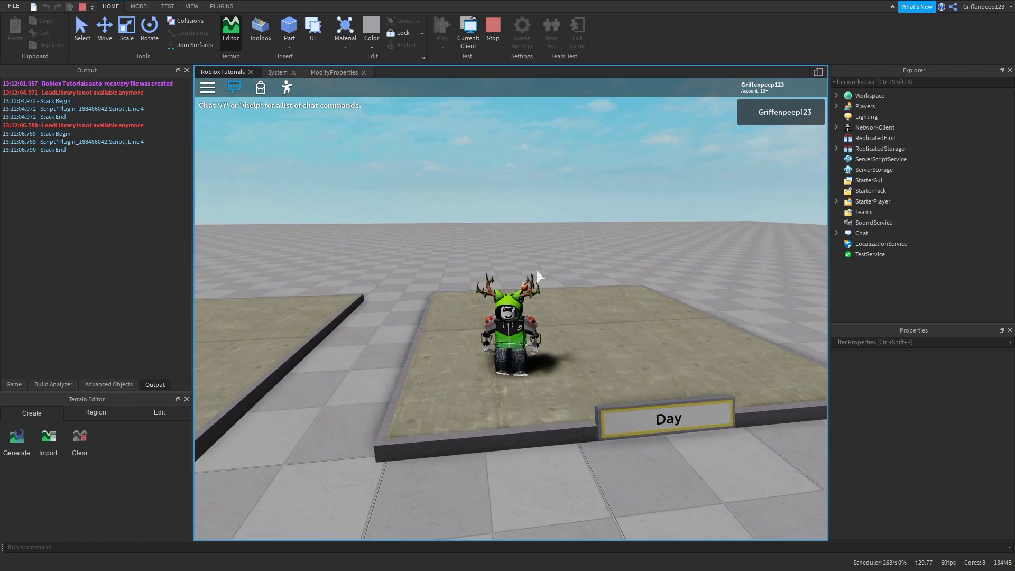
pyautogui.scroll(-2, 547, 261)
pyautogui.moveTo(559, 257); pyautogui.dragTo(556, 238, button='right')
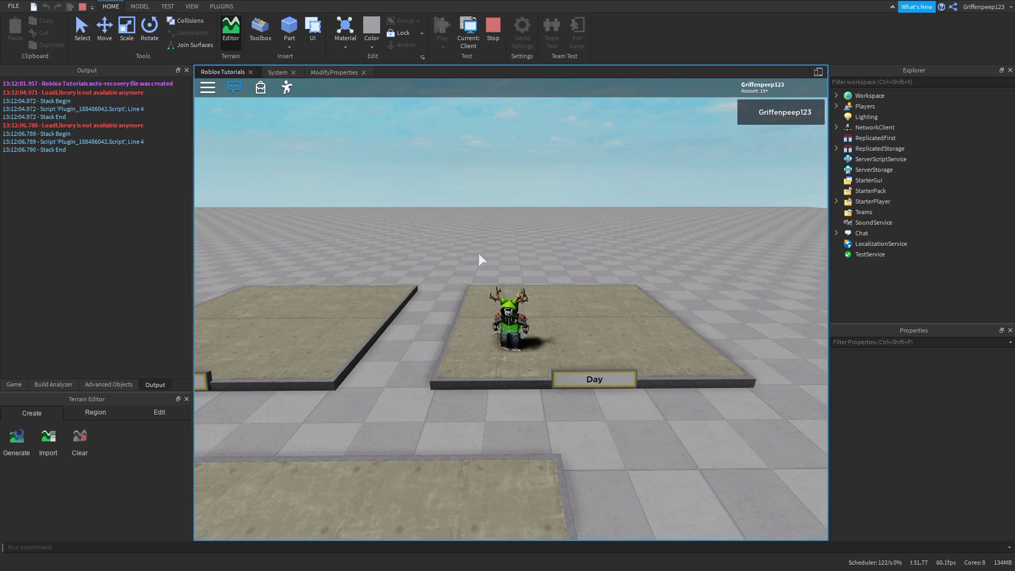
pyautogui.scroll(2, 534, 291)
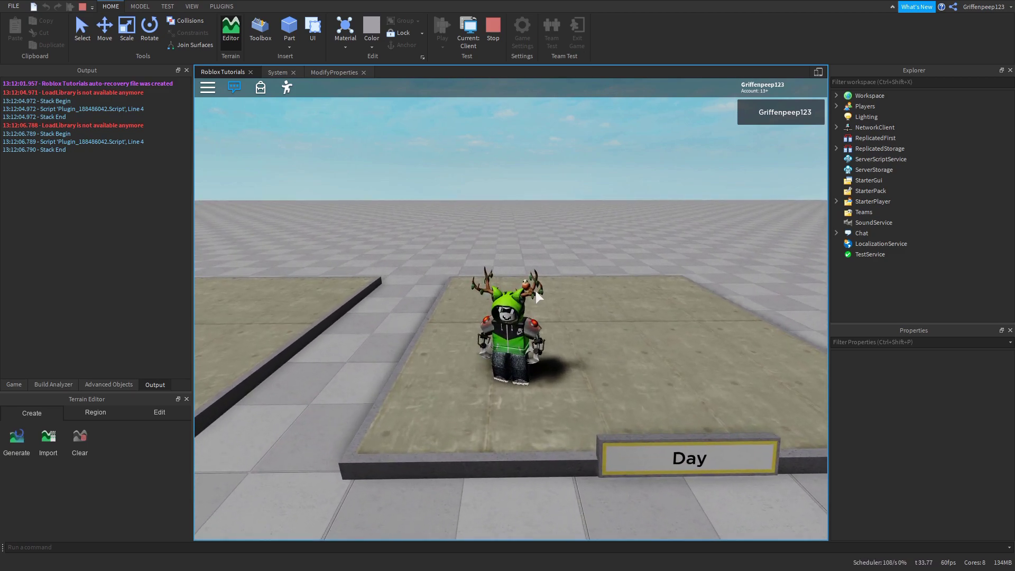
pyautogui.press('w')
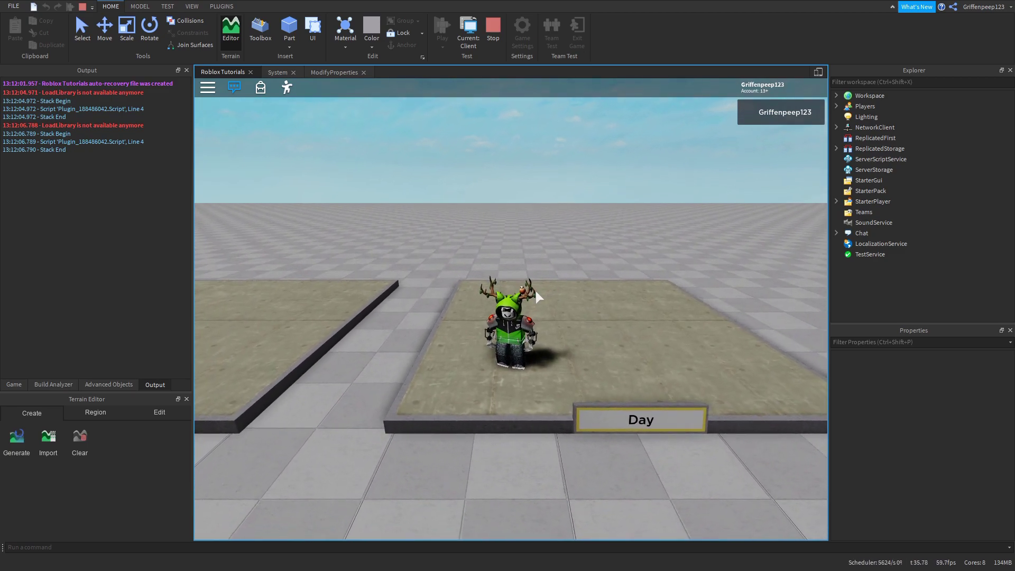
pyautogui.hotkey('shift', 'F5')
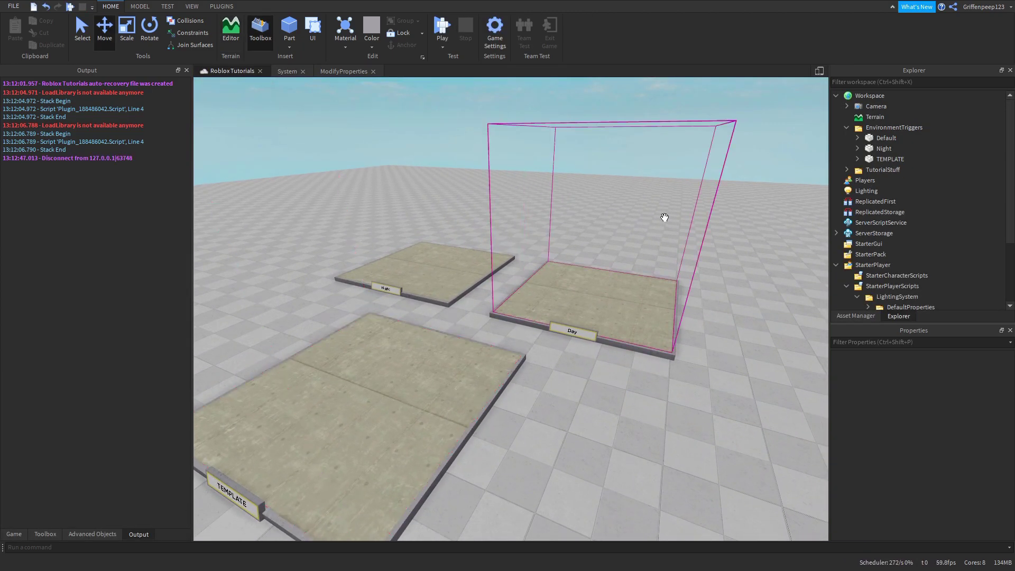
pyautogui.scroll(-3, 924, 159)
pyautogui.click(416, 107)
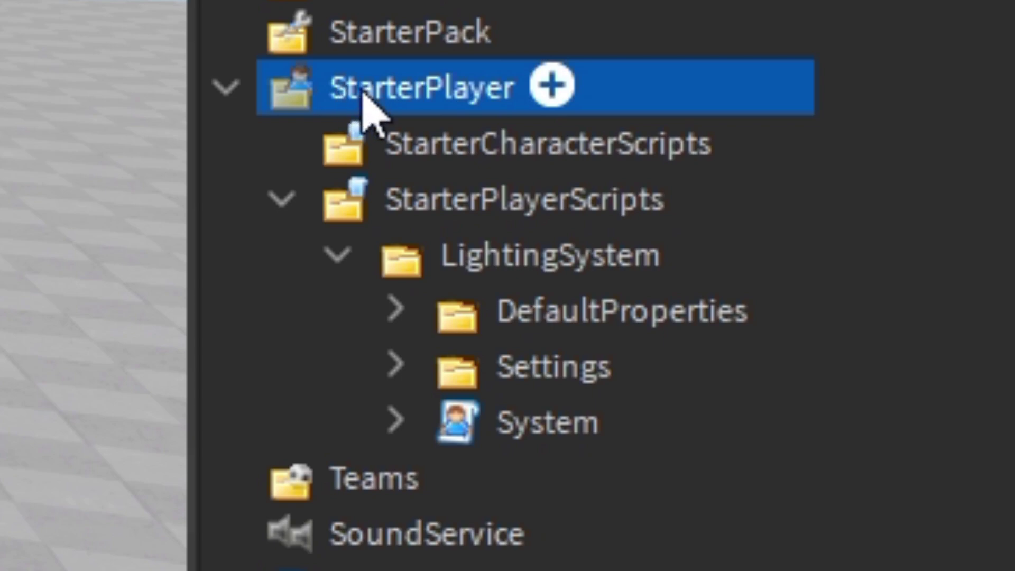
pyautogui.click(397, 199)
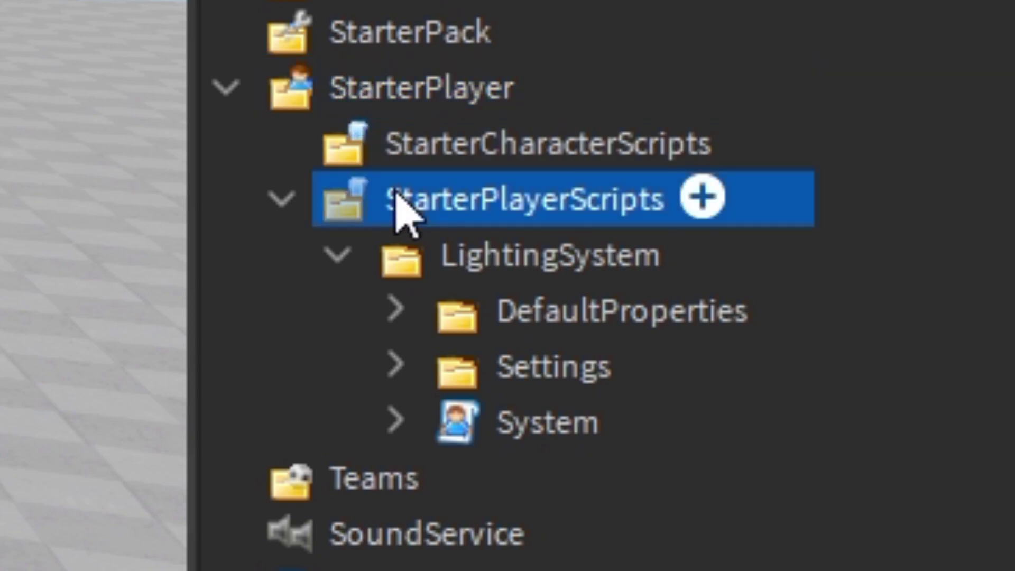
pyautogui.click(468, 270)
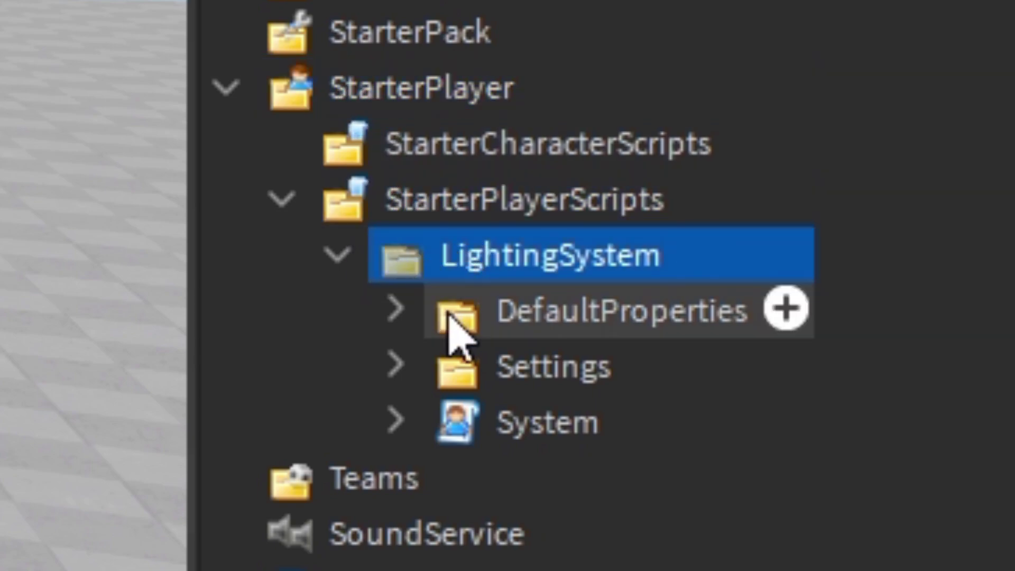
pyautogui.click(483, 312)
pyautogui.click(491, 428)
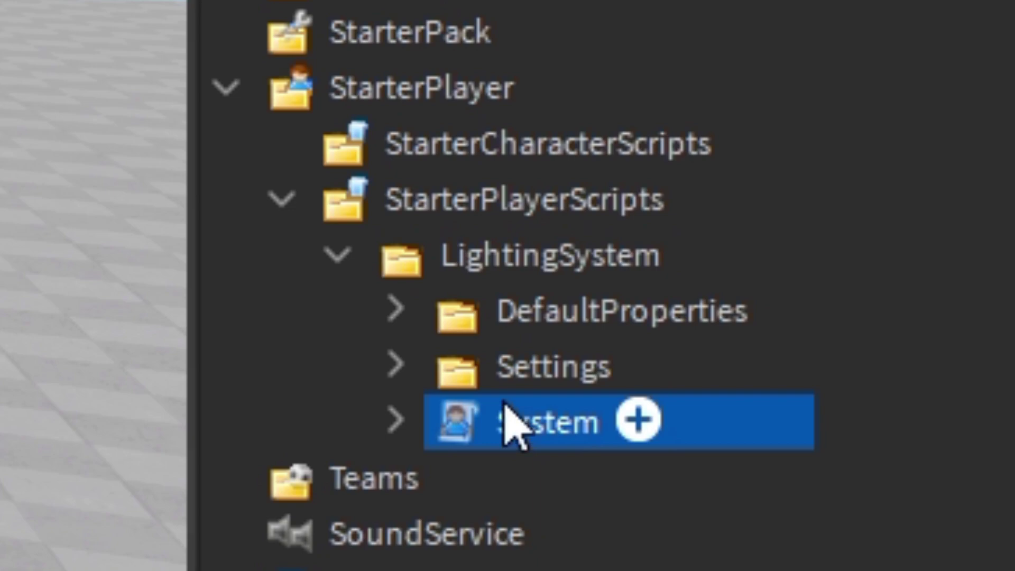
pyautogui.click(507, 380)
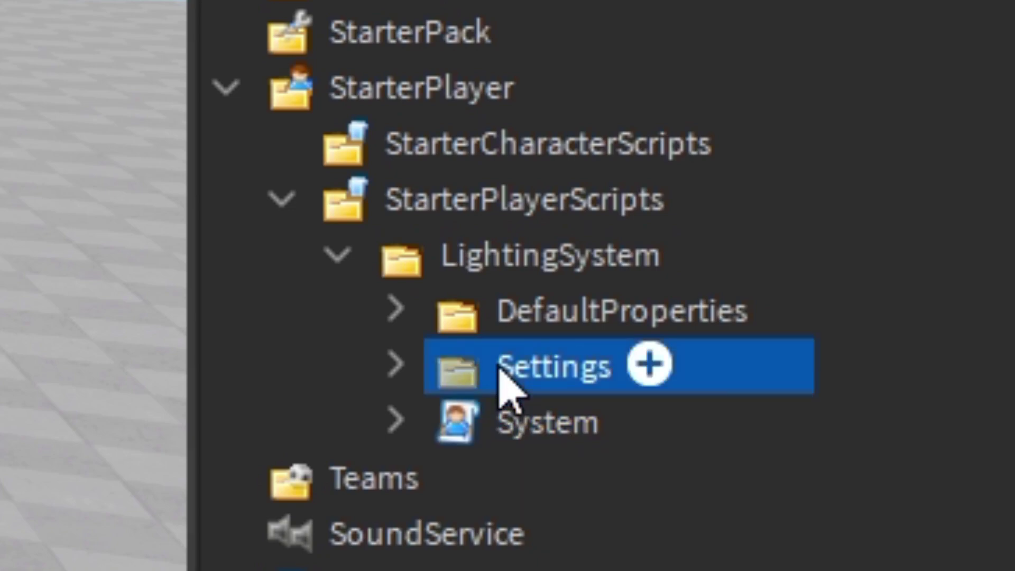
pyautogui.click(508, 334)
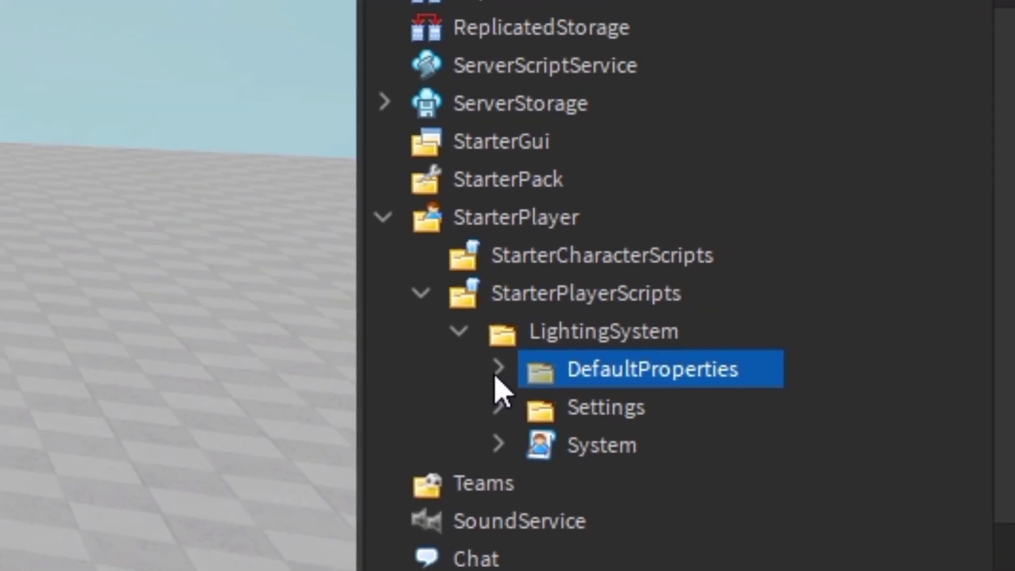
# - Expand DefaultProperties and click through its ten values, TRANSITION to OutdoorAmbient
pyautogui.click(426, 326)
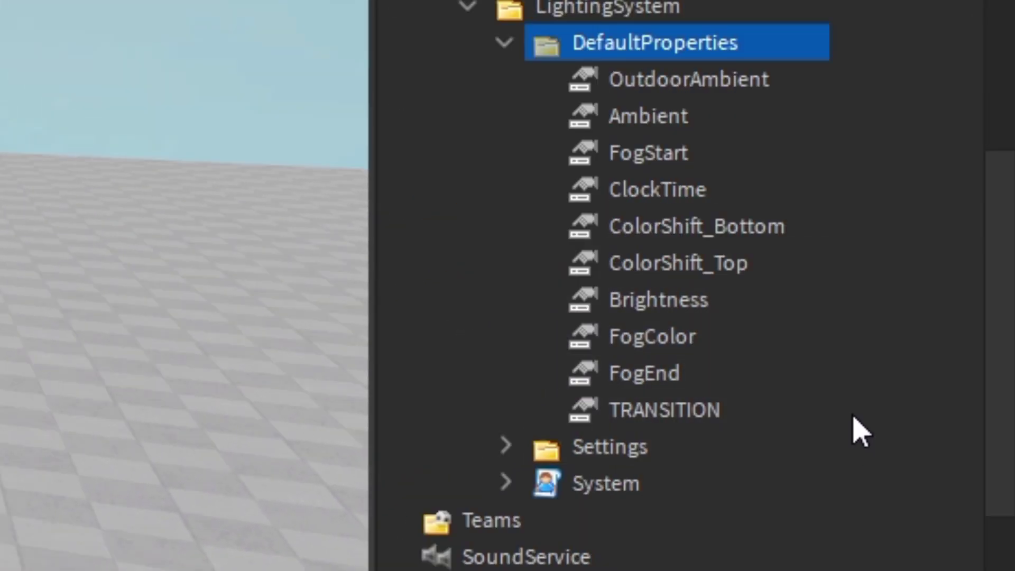
pyautogui.moveTo(857, 426); pyautogui.dragTo(634, 81)
pyautogui.click(842, 309)
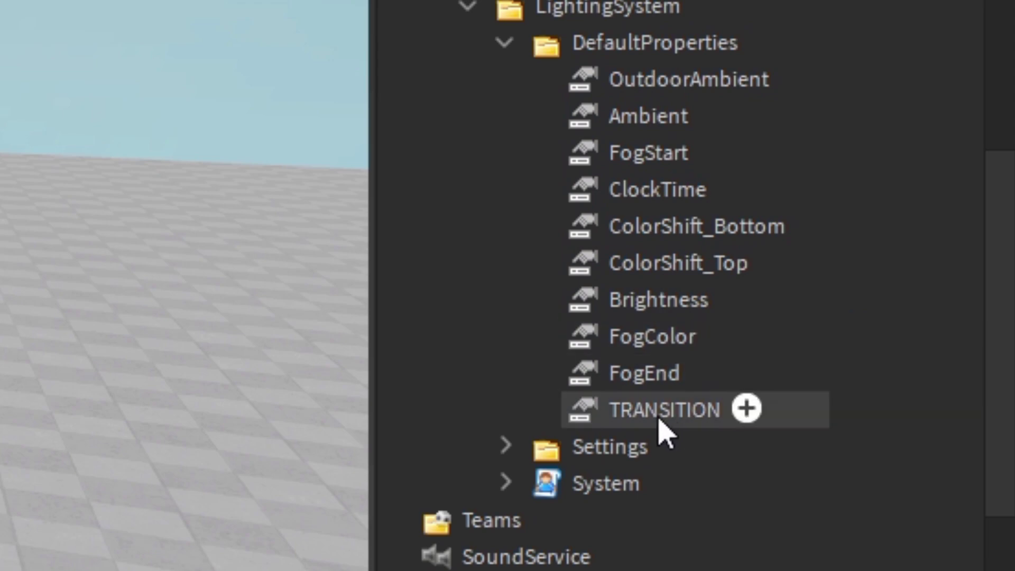
pyautogui.click(604, 418)
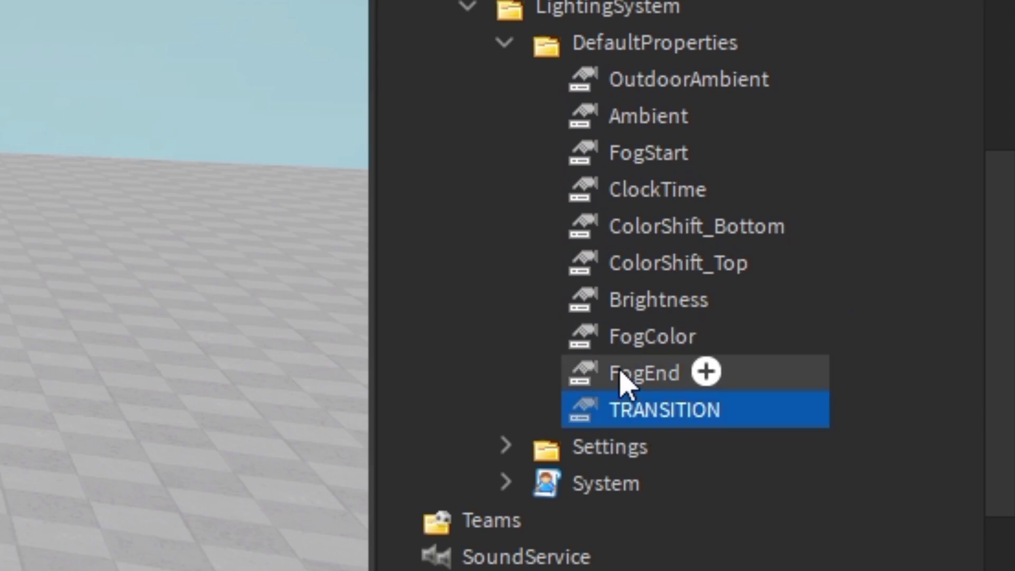
pyautogui.click(651, 373)
pyautogui.click(646, 337)
pyautogui.click(640, 300)
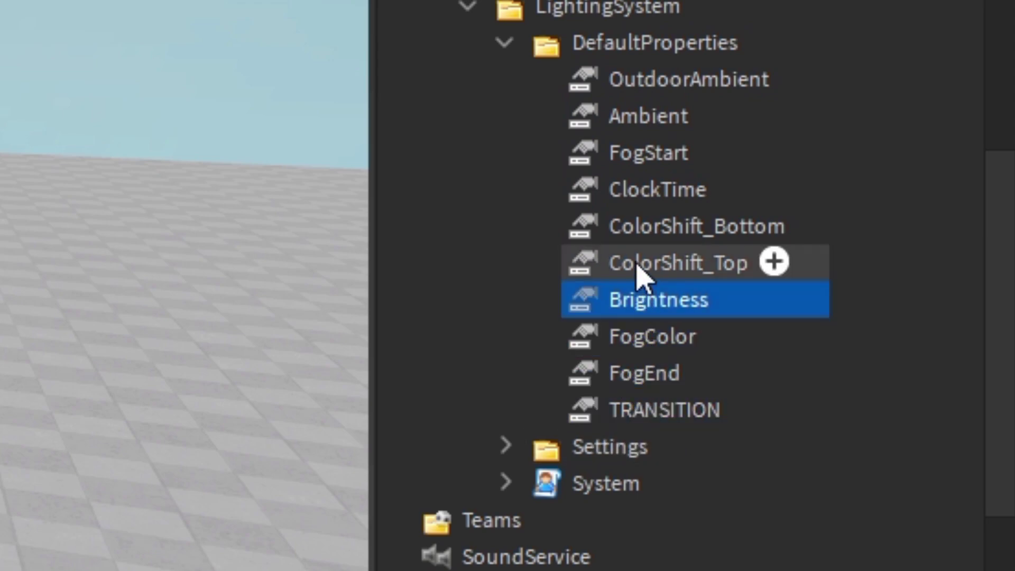
pyautogui.click(639, 266)
pyautogui.click(636, 229)
pyautogui.click(630, 191)
pyautogui.click(625, 154)
pyautogui.click(621, 119)
pyautogui.click(632, 84)
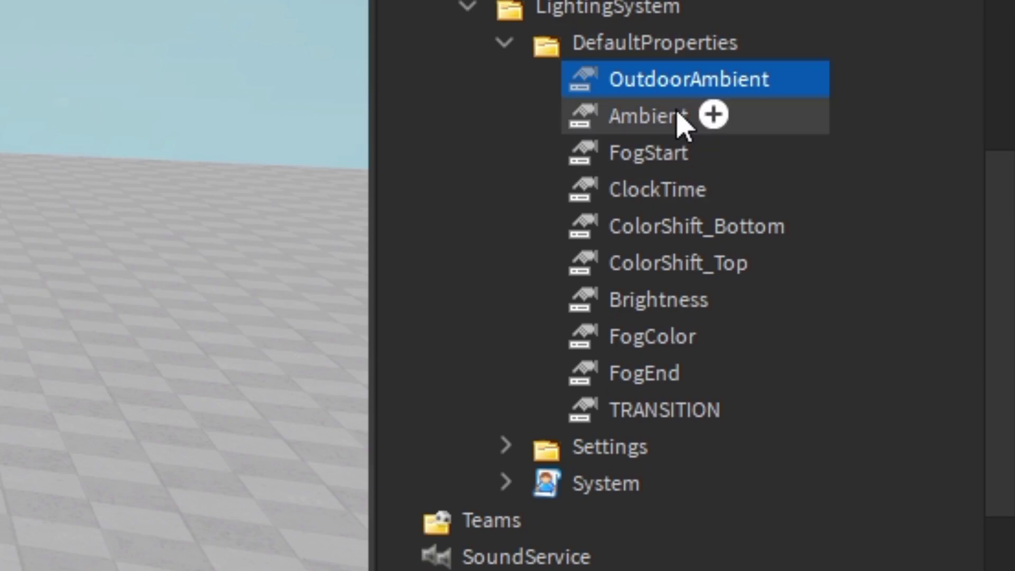
# - Re-check Ambient, FogStart and ColorShift_Bottom, then view Lighting's properties
pyautogui.click(644, 125)
pyautogui.click(646, 153)
pyautogui.click(623, 227)
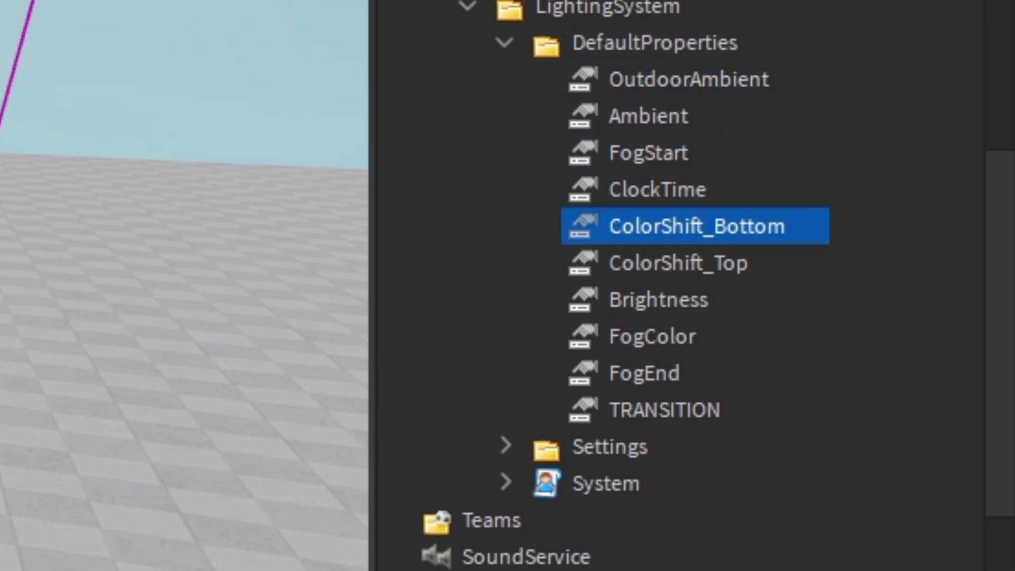
pyautogui.scroll(5, 674, 285)
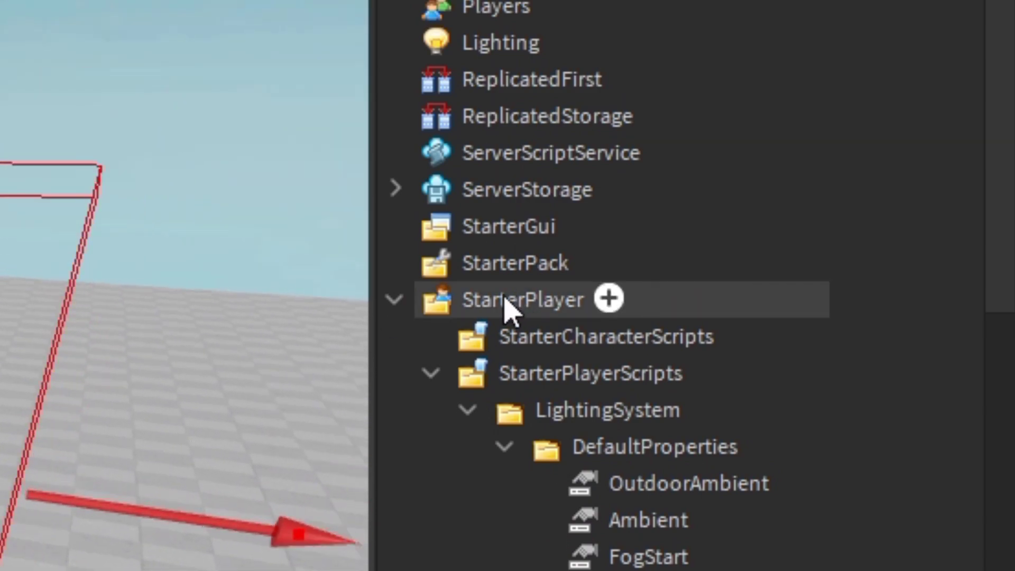
pyautogui.scroll(-3, 506, 306)
pyautogui.scroll(-2, 611, 267)
pyautogui.click(639, 194)
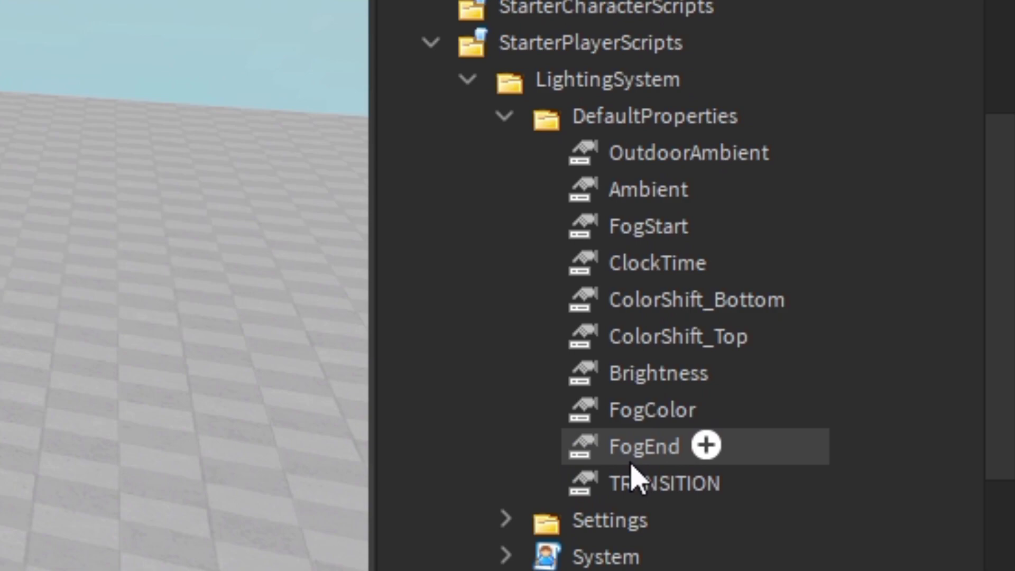
pyautogui.click(627, 160)
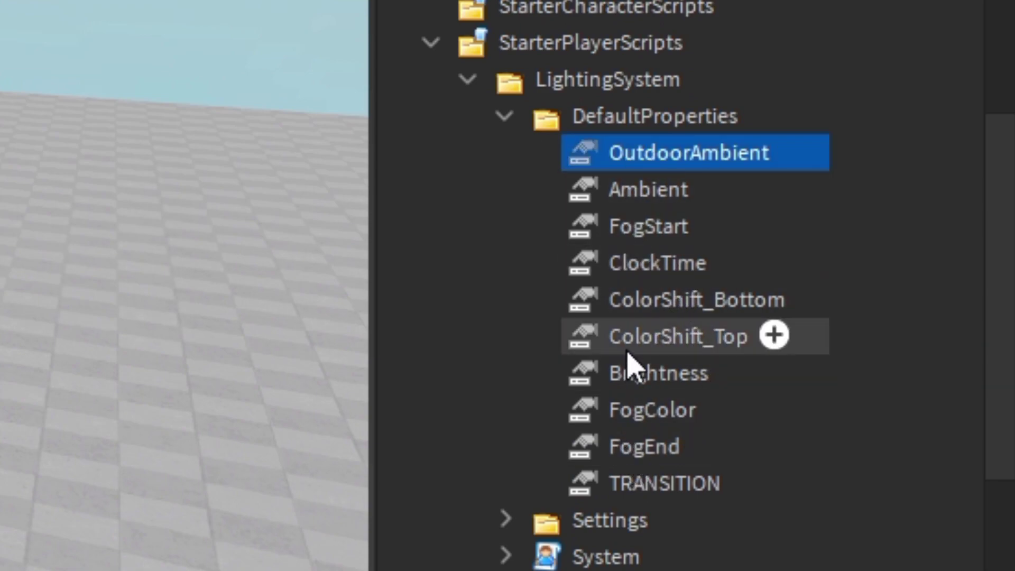
pyautogui.moveTo(851, 141); pyautogui.dragTo(675, 482)
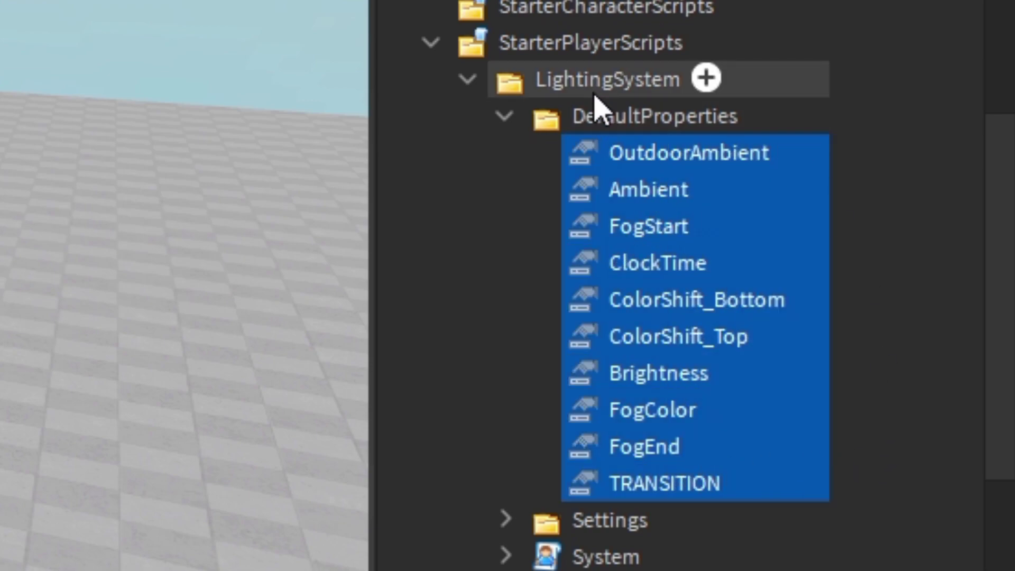
pyautogui.scroll(3, 612, 193)
pyautogui.scroll(-3, 640, 335)
pyautogui.scroll(3, 640, 337)
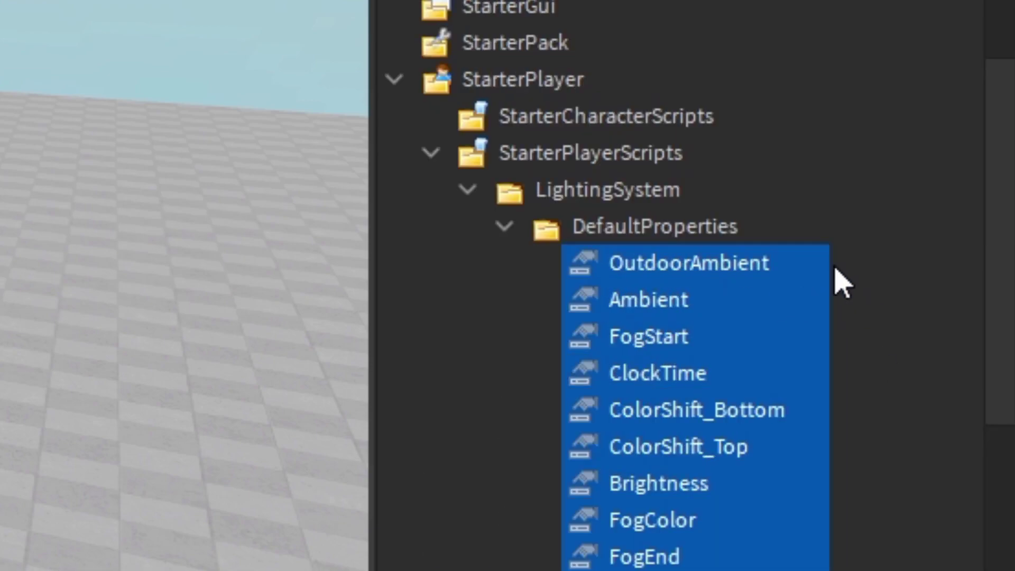
pyautogui.scroll(-2, 736, 220)
pyautogui.scroll(1, 844, 236)
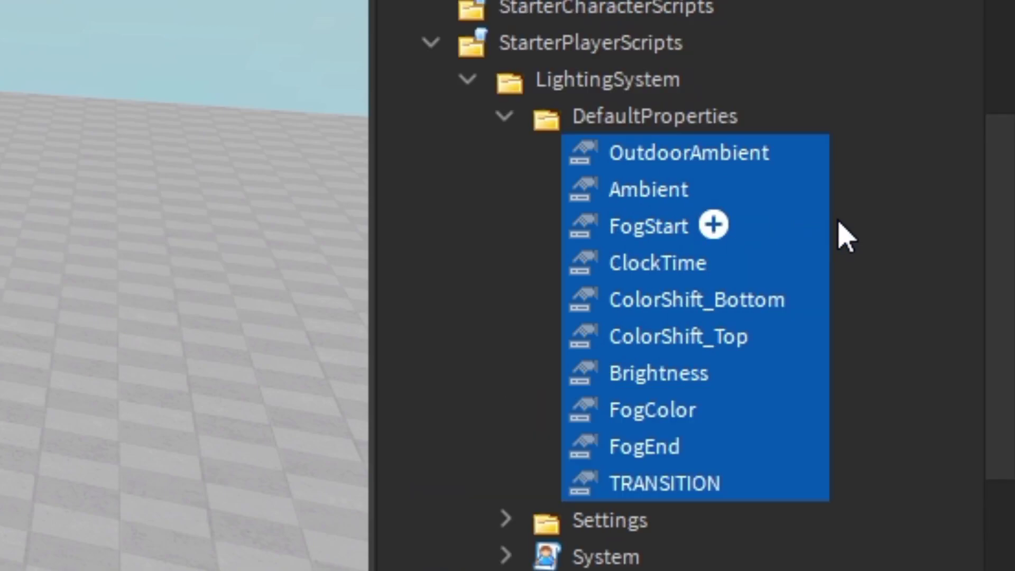
pyautogui.click(867, 334)
pyautogui.scroll(3, 642, 328)
pyautogui.scroll(6, 673, 414)
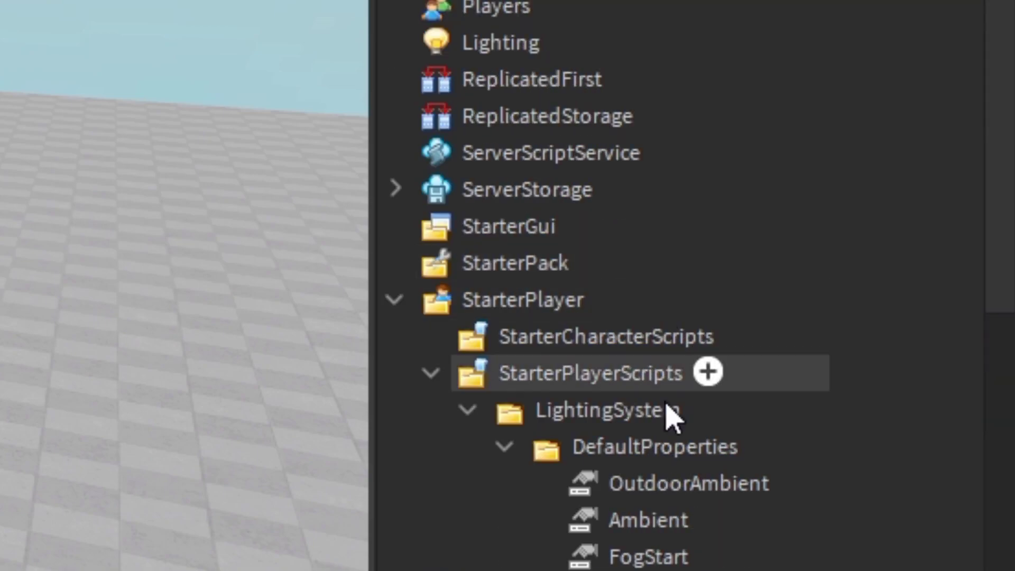
pyautogui.click(469, 48)
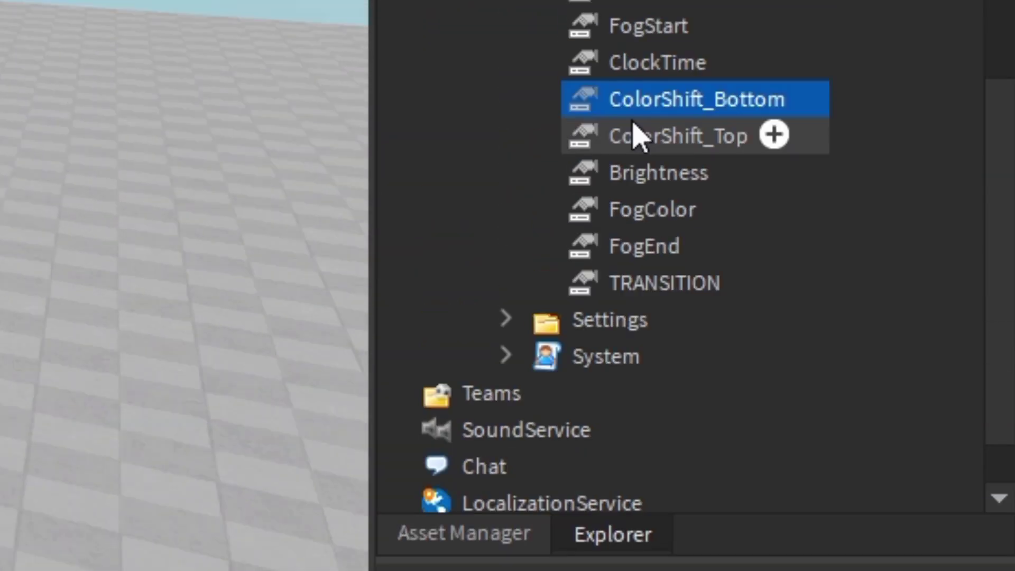
# - Duplicate ClockTime in DefaultProperties as ExposureCompensation with value 0
pyautogui.moveTo(626, 313); pyautogui.dragTo(618, 278)
pyautogui.click(615, 268)
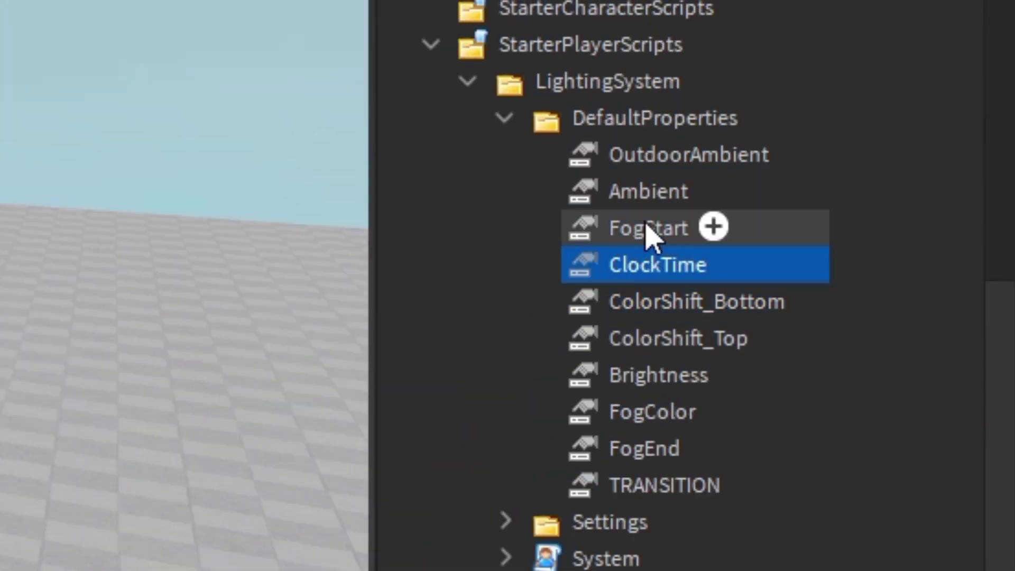
pyautogui.rightClick(645, 264)
pyautogui.press('Escape')
pyautogui.hotkey('ctrl', 'd')
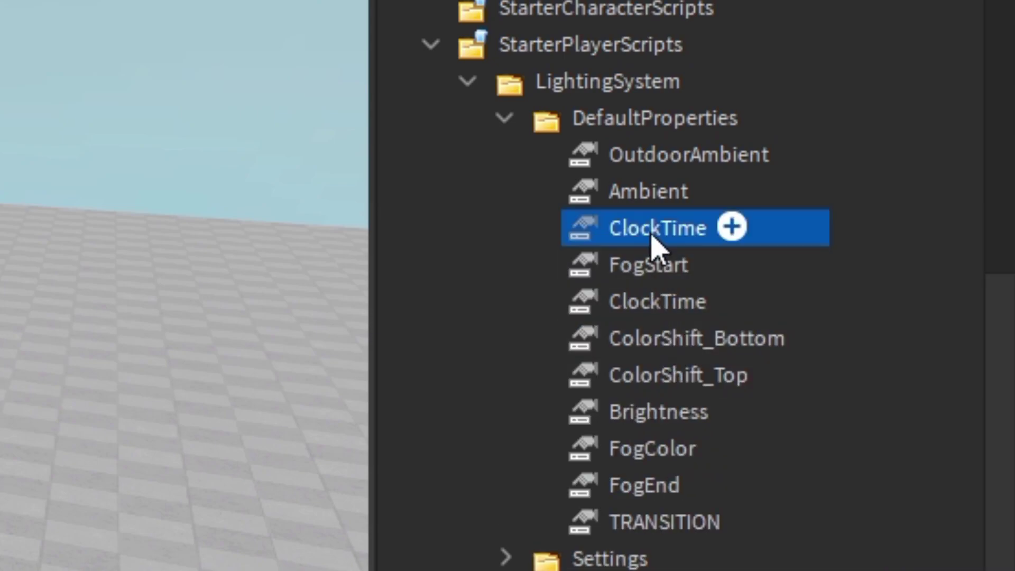
pyautogui.press('F2')
pyautogui.write('ExposureCompensat')
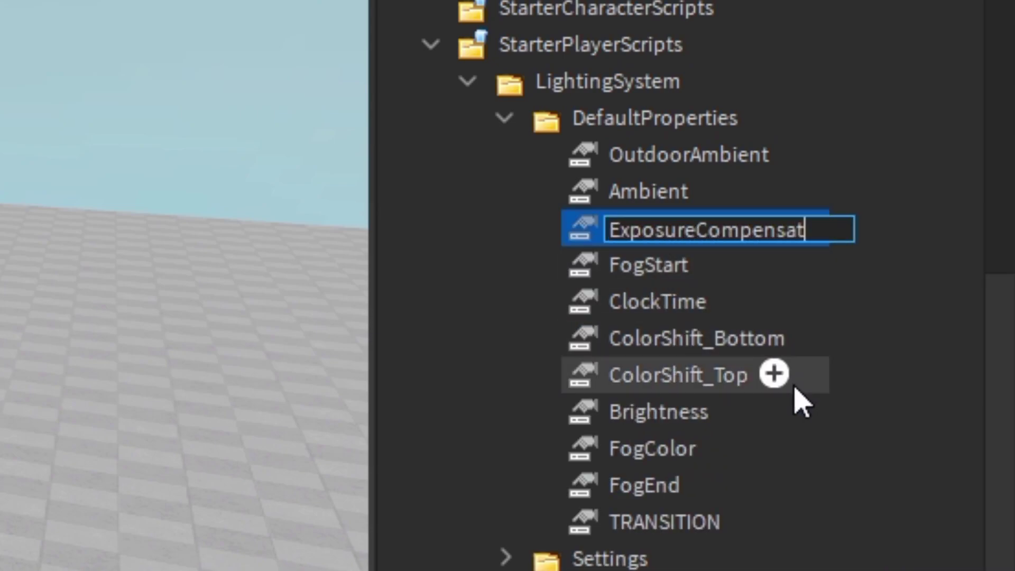
pyautogui.write('ion')
pyautogui.press('Return')
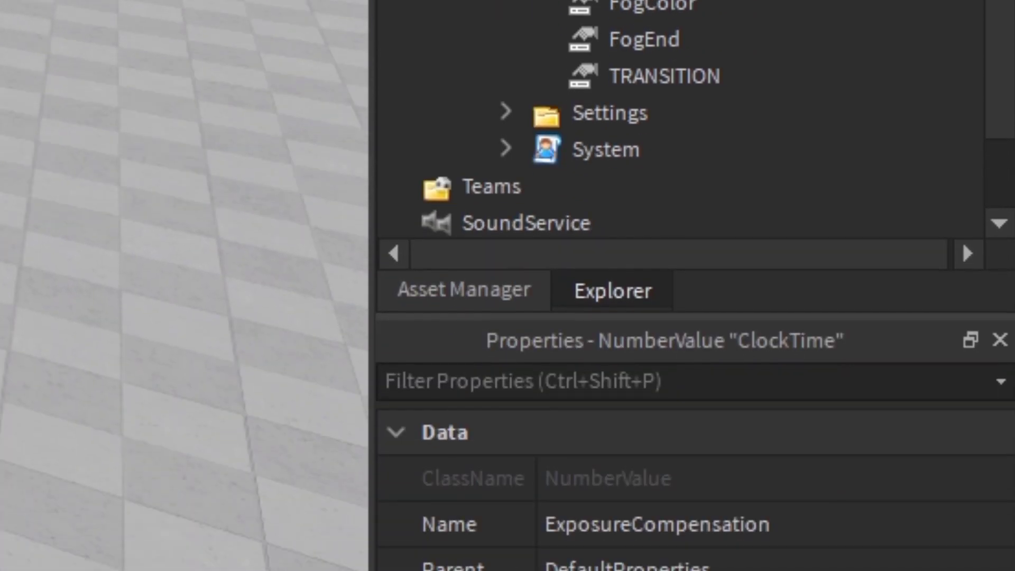
pyautogui.click(782, 302)
pyautogui.write('0')
pyautogui.press('Return')
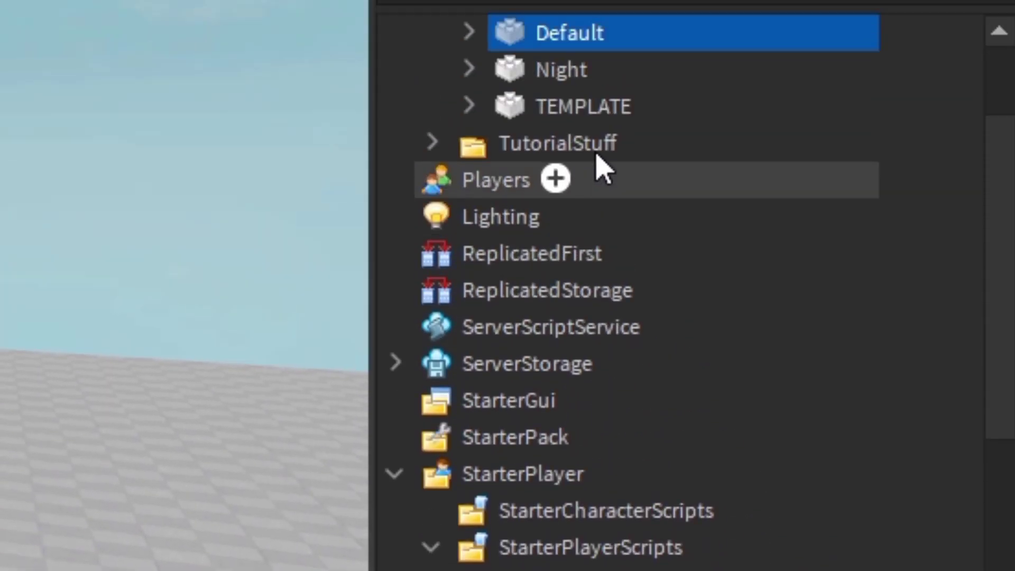
# - Duplicate the Default trigger's TRANSITION value and rename the copy ExposureCompensation
pyautogui.moveTo(569, 210); pyautogui.dragTo(507, 329)
pyautogui.click(468, 209)
pyautogui.rightClick(560, 248)
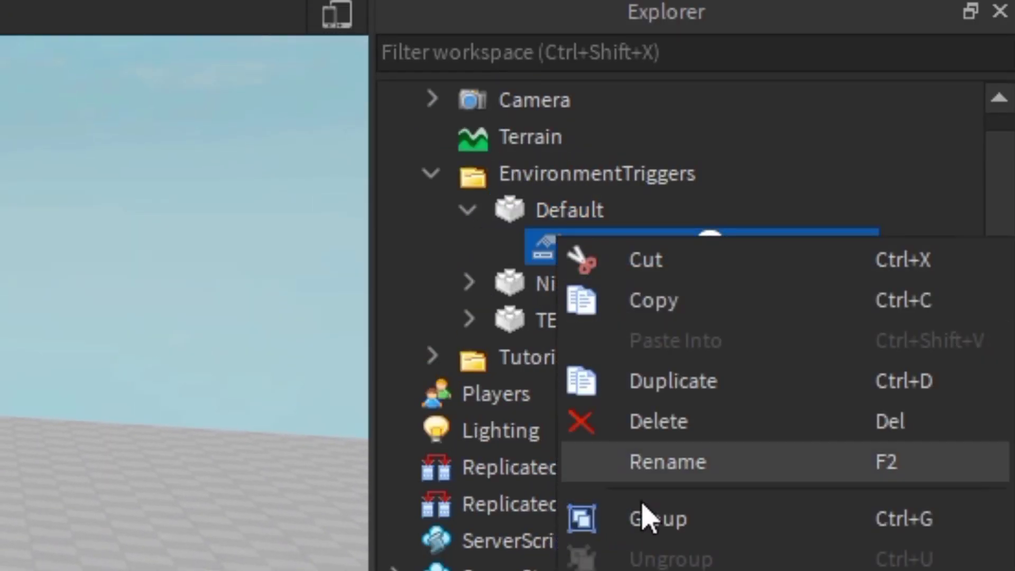
pyautogui.click(666, 381)
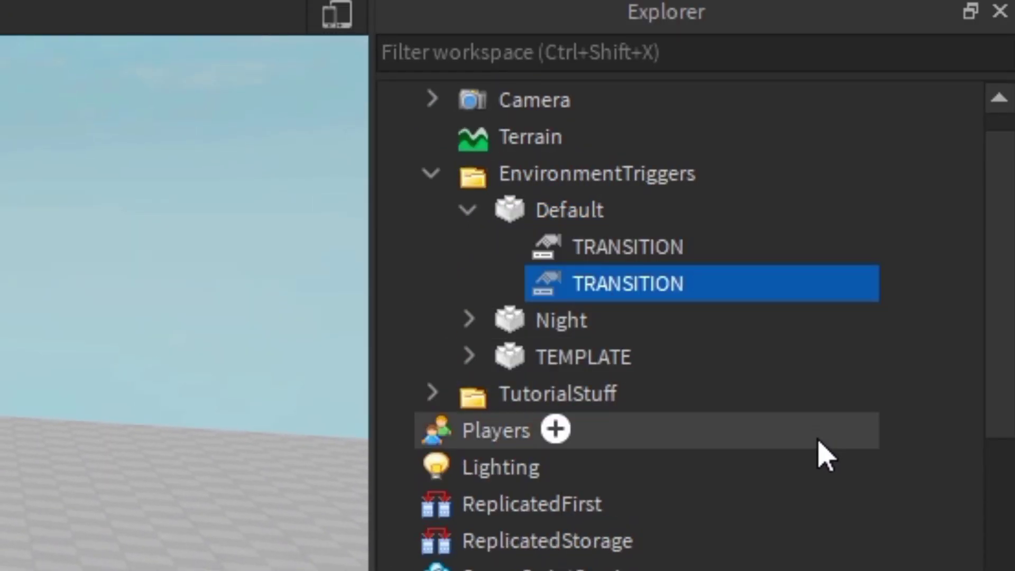
pyautogui.press('F2')
pyautogui.write('ExposureCompensation')
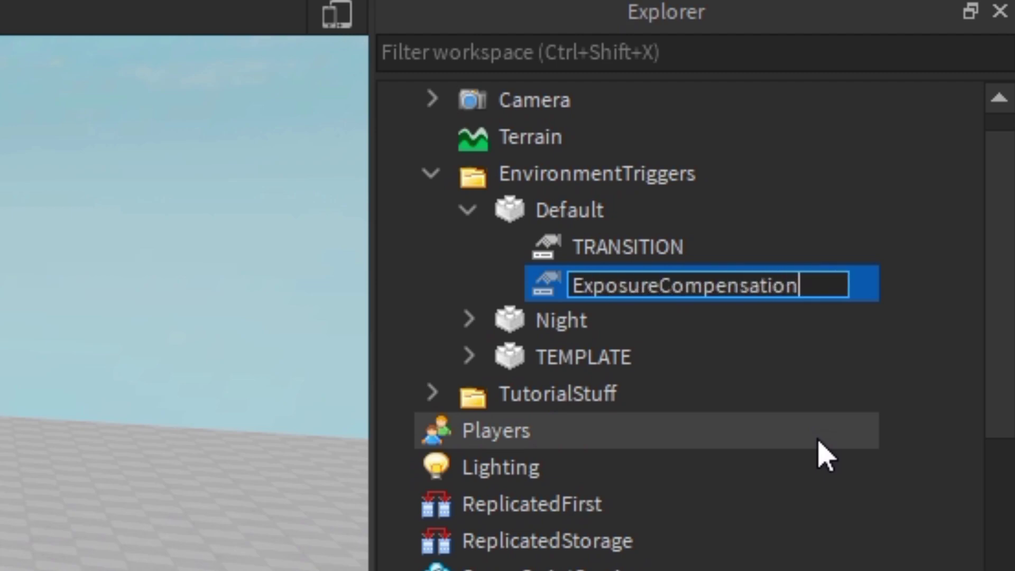
pyautogui.press('Return')
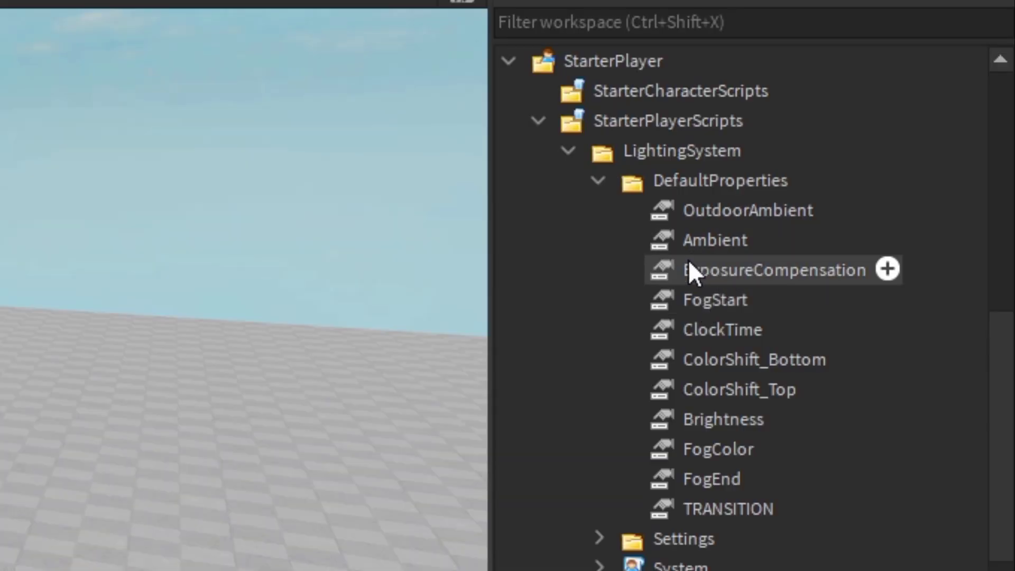
pyautogui.click(690, 265)
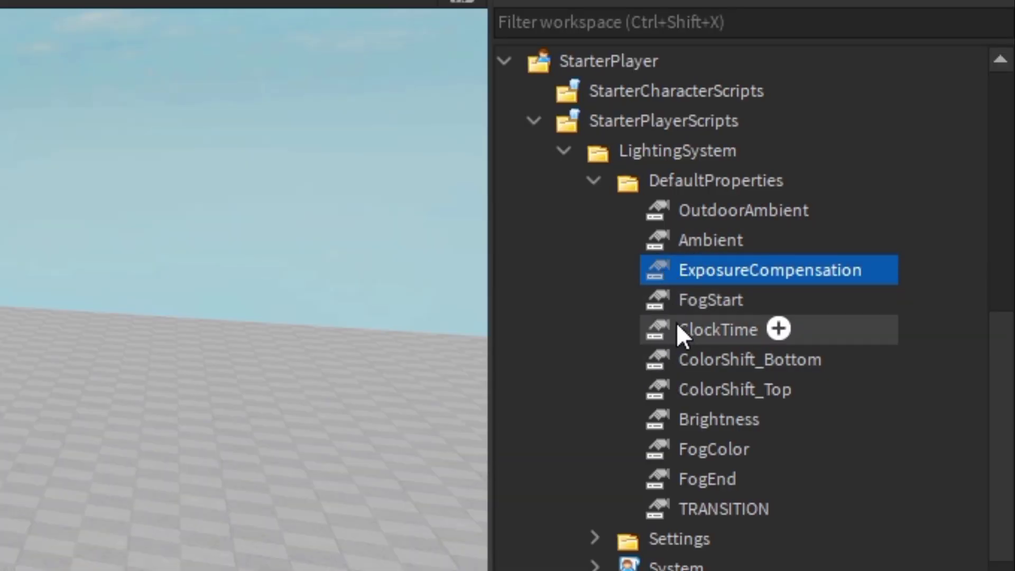
pyautogui.scroll(5, 676, 325)
pyautogui.scroll(3, 675, 331)
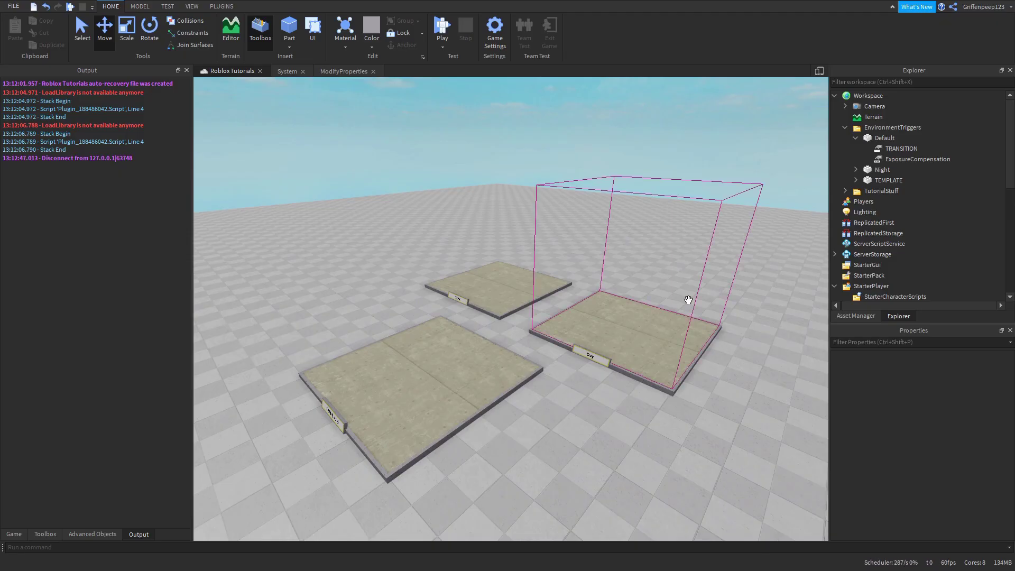
pyautogui.click(884, 139)
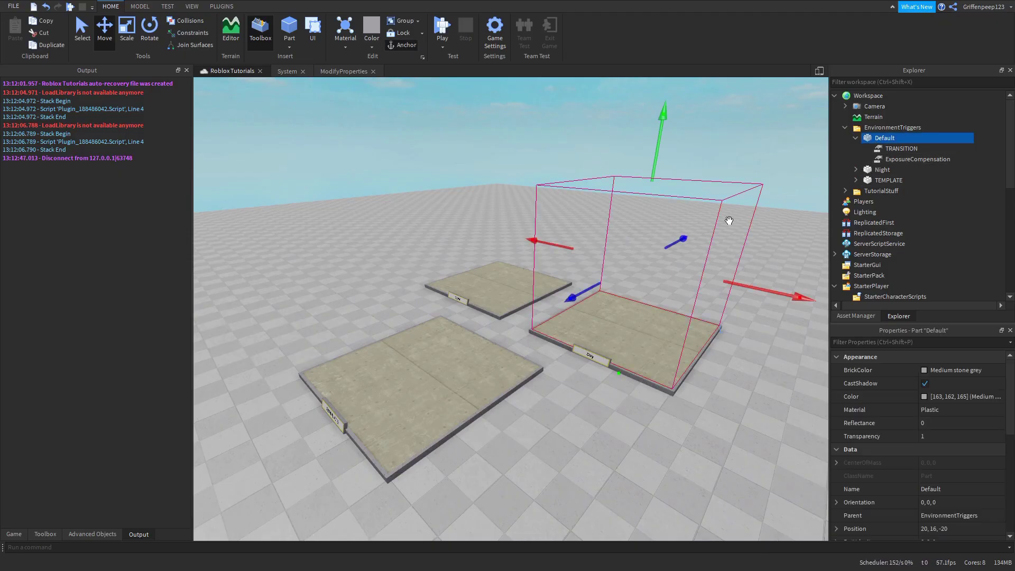
pyautogui.scroll(-4, 867, 207)
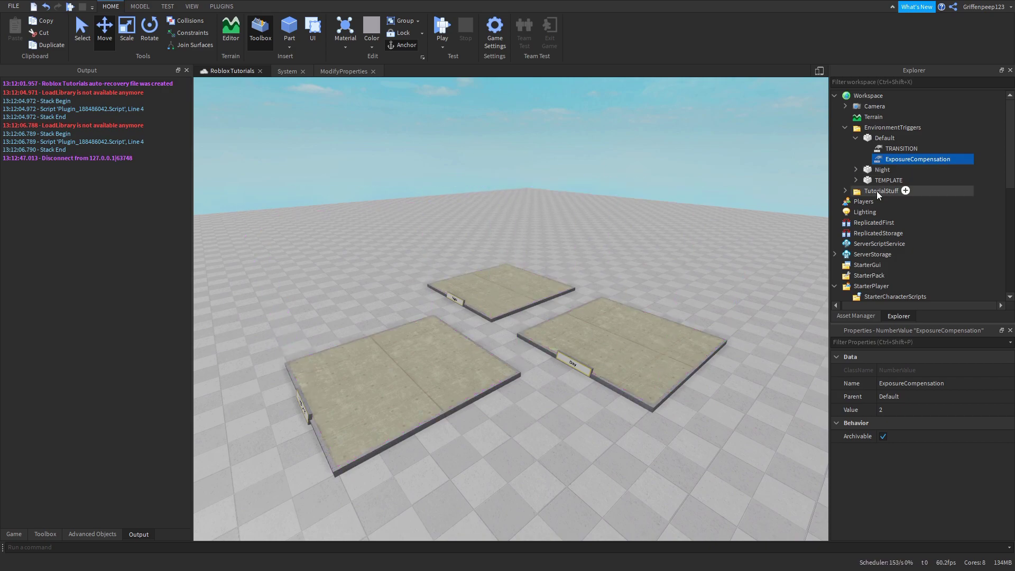
pyautogui.scroll(-5, 880, 182)
pyautogui.click(901, 128)
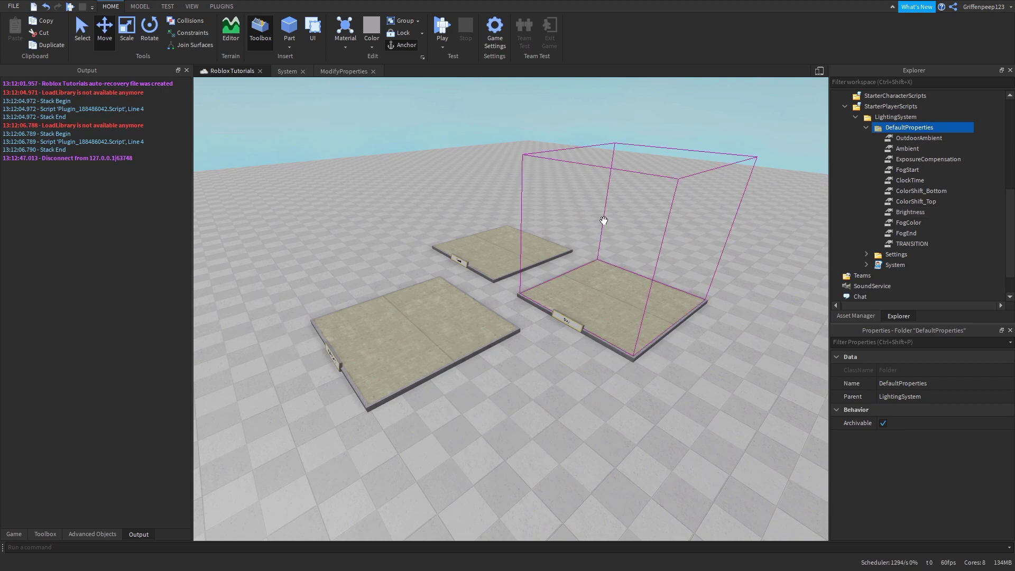
pyautogui.scroll(2, 615, 307)
pyautogui.scroll(-2, 614, 307)
pyautogui.click(631, 283)
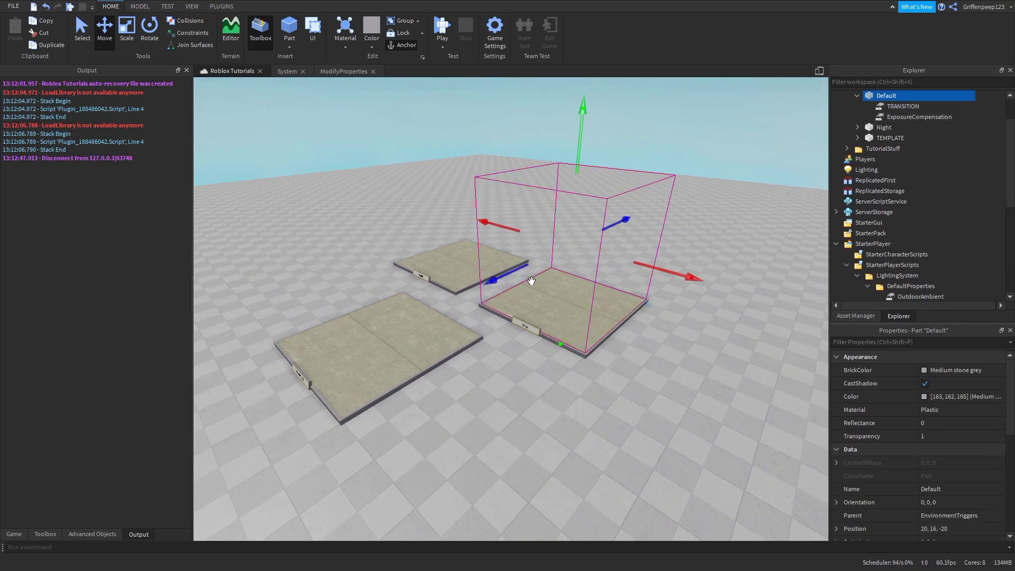
pyautogui.click(905, 117)
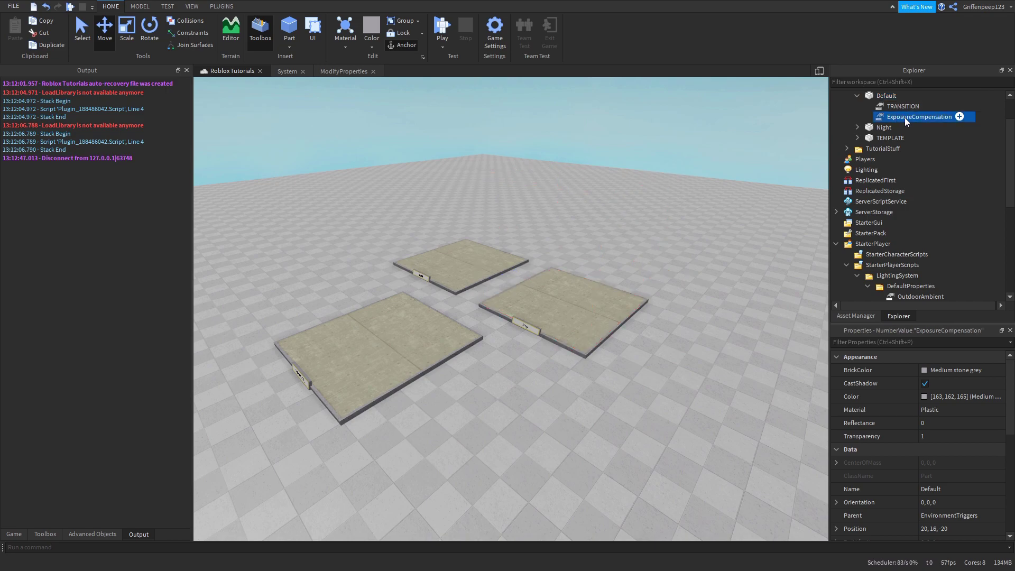
pyautogui.scroll(-5, 991, 131)
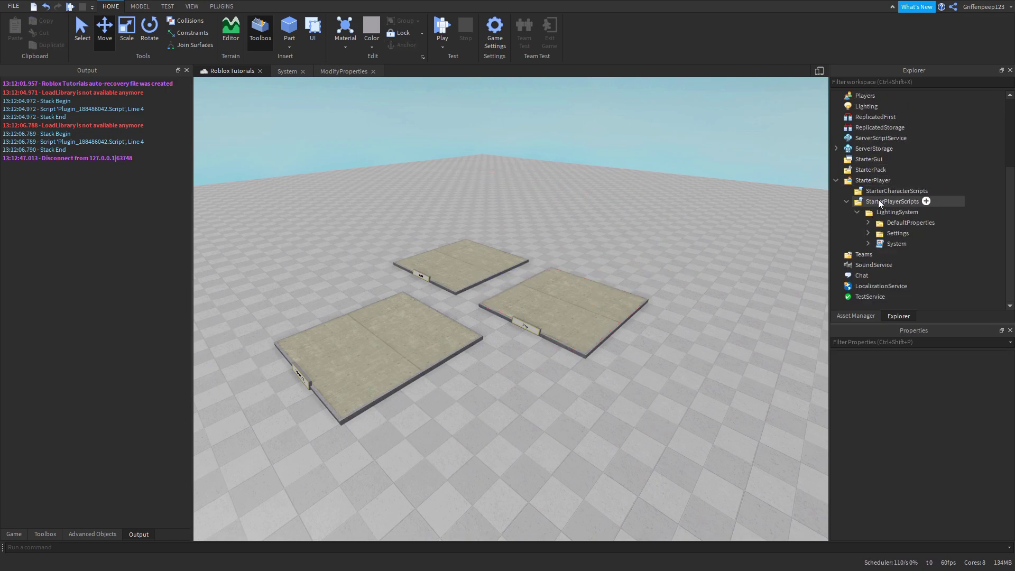
pyautogui.click(878, 235)
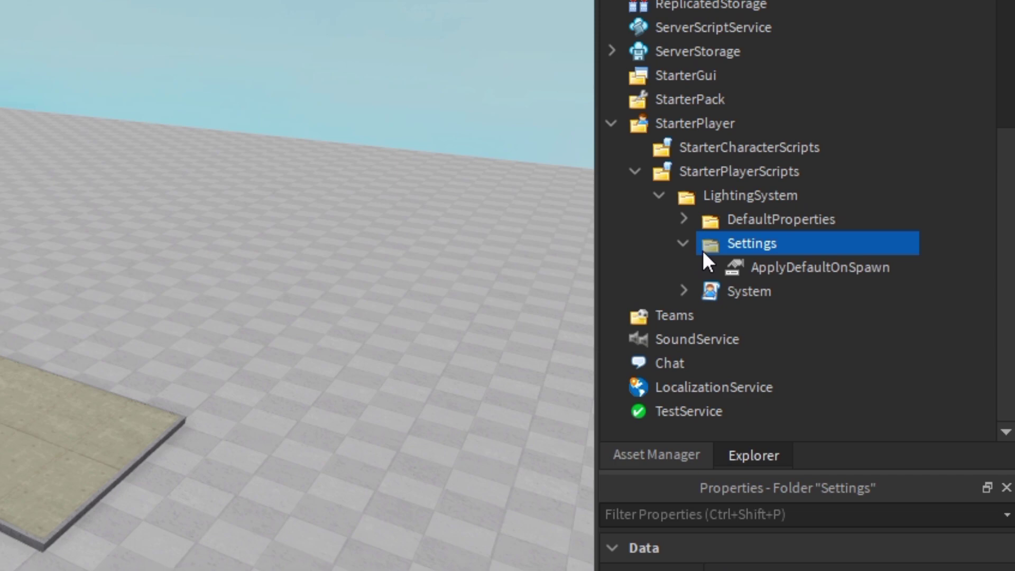
pyautogui.click(741, 269)
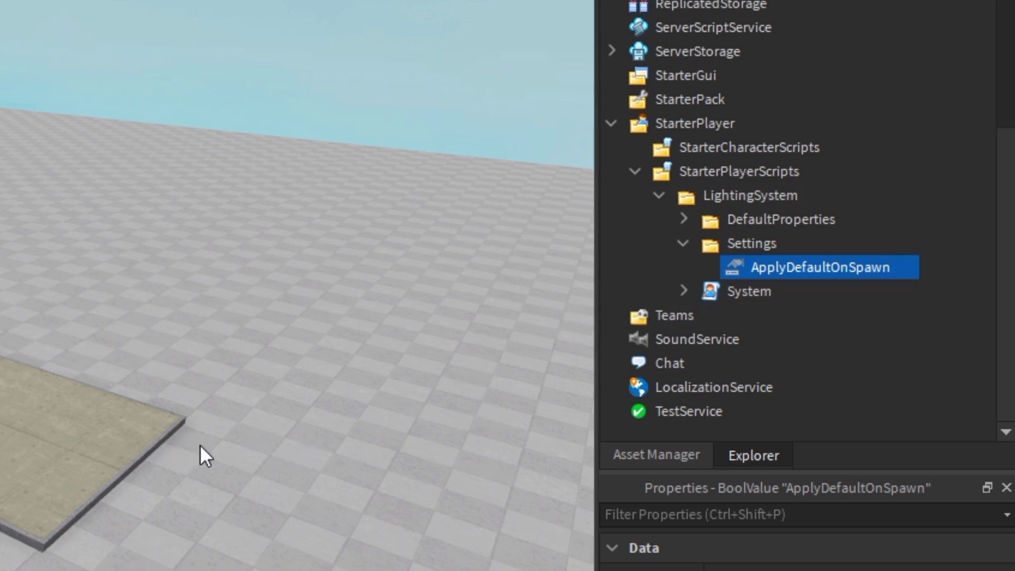
pyautogui.press('d')
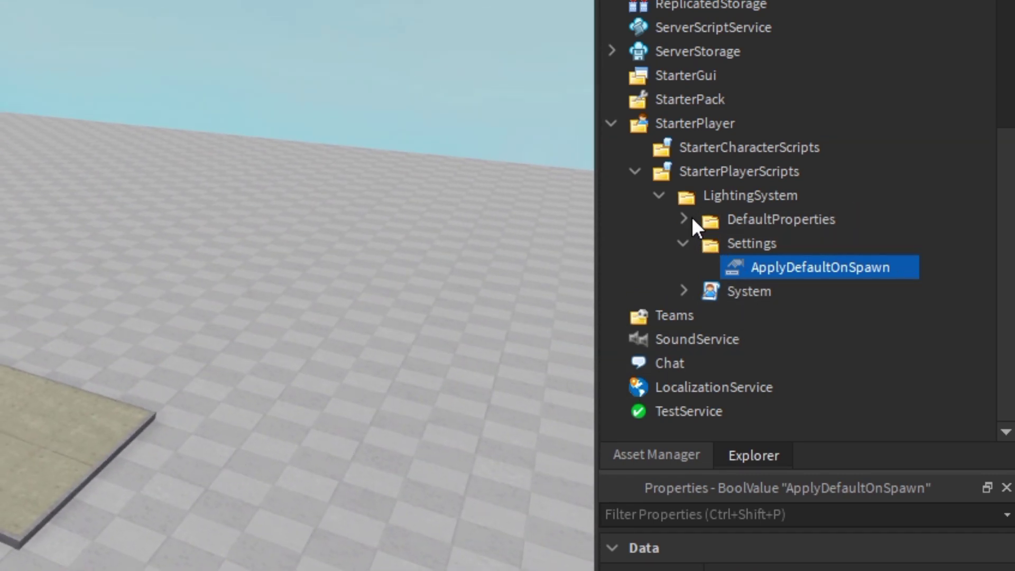
pyautogui.click(692, 217)
pyautogui.scroll(-3, 791, 277)
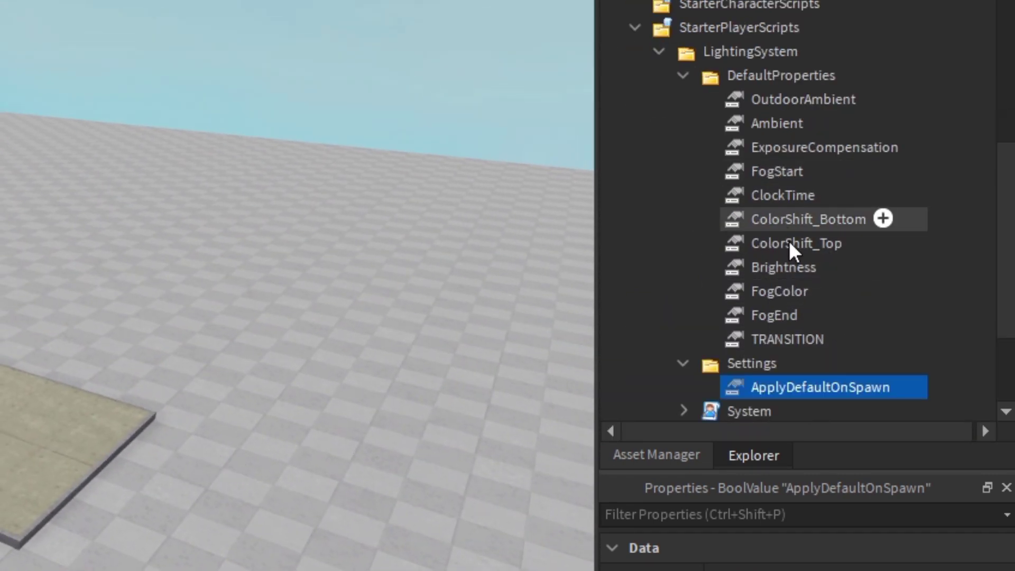
pyautogui.click(684, 75)
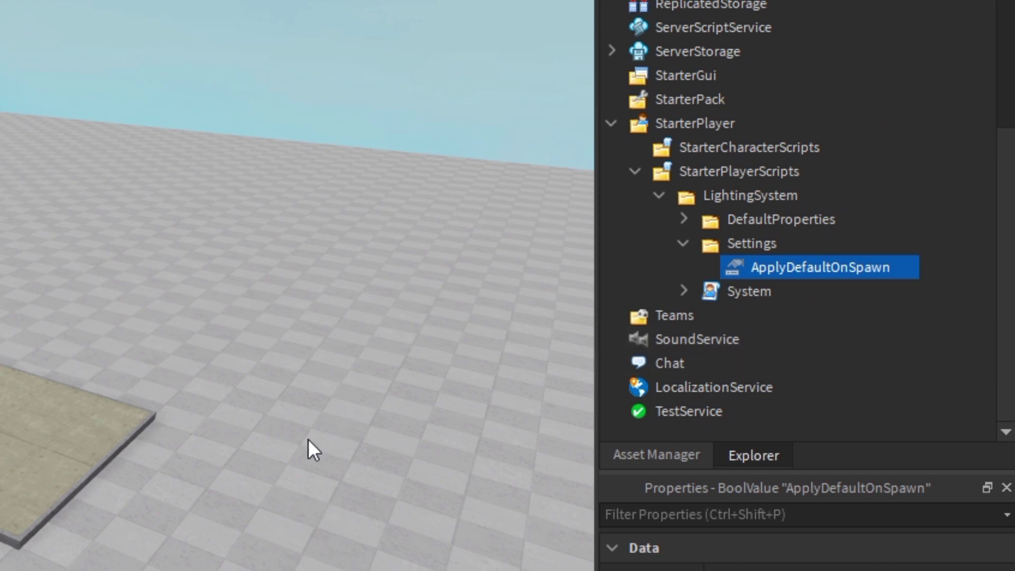
pyautogui.moveTo(297, 285); pyautogui.dragTo(298, 333, button='right')
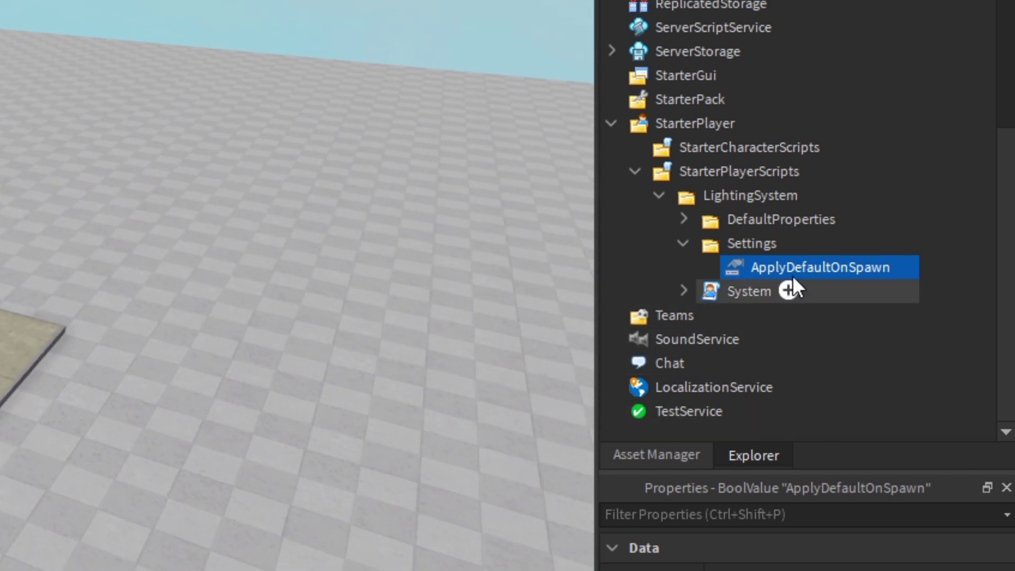
pyautogui.click(683, 243)
# - Open the System script and its ModifyProperties module, then return to System's code
pyautogui.click(887, 246)
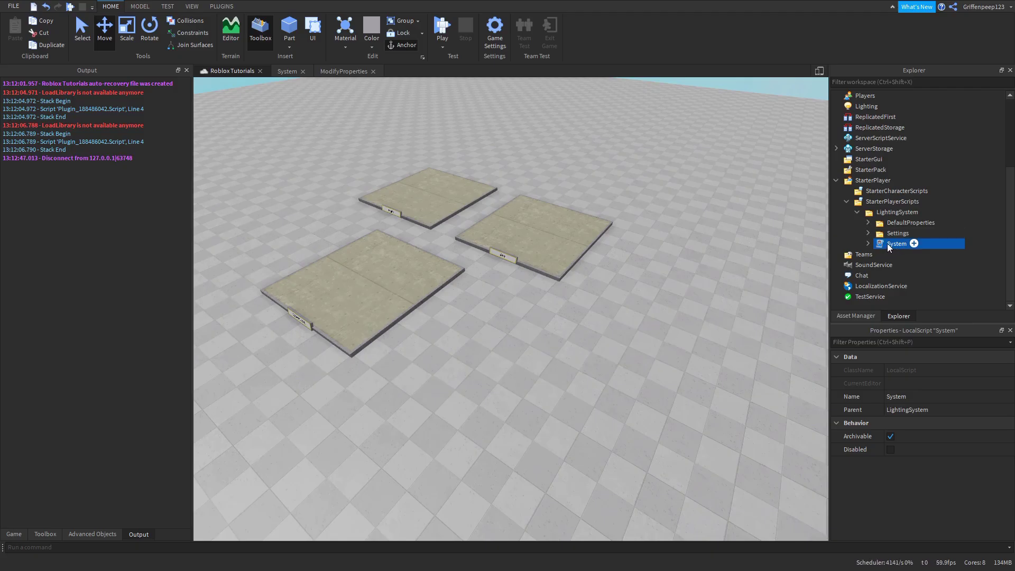
pyautogui.doubleClick(887, 243)
pyautogui.click(867, 244)
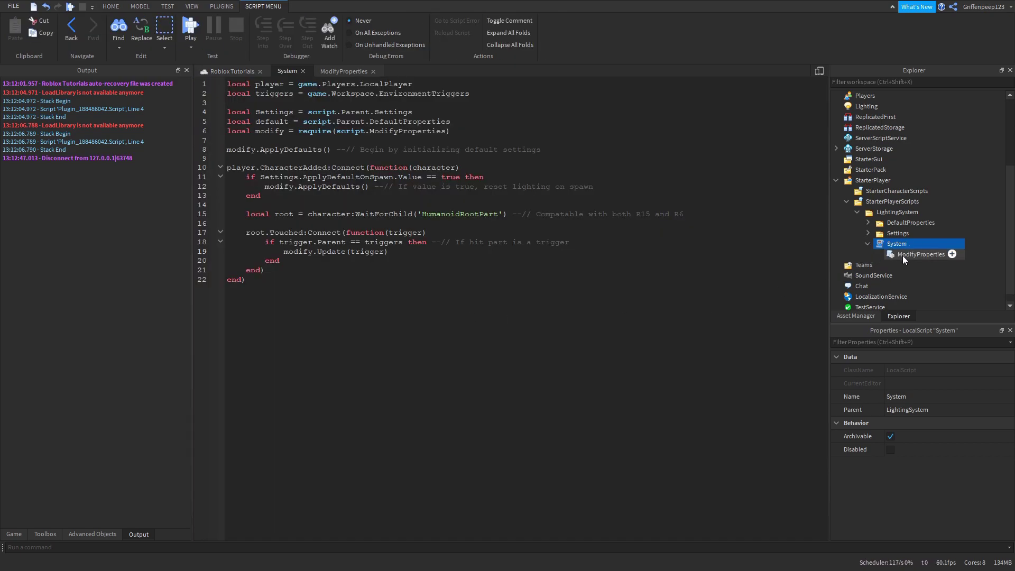
pyautogui.doubleClick(902, 255)
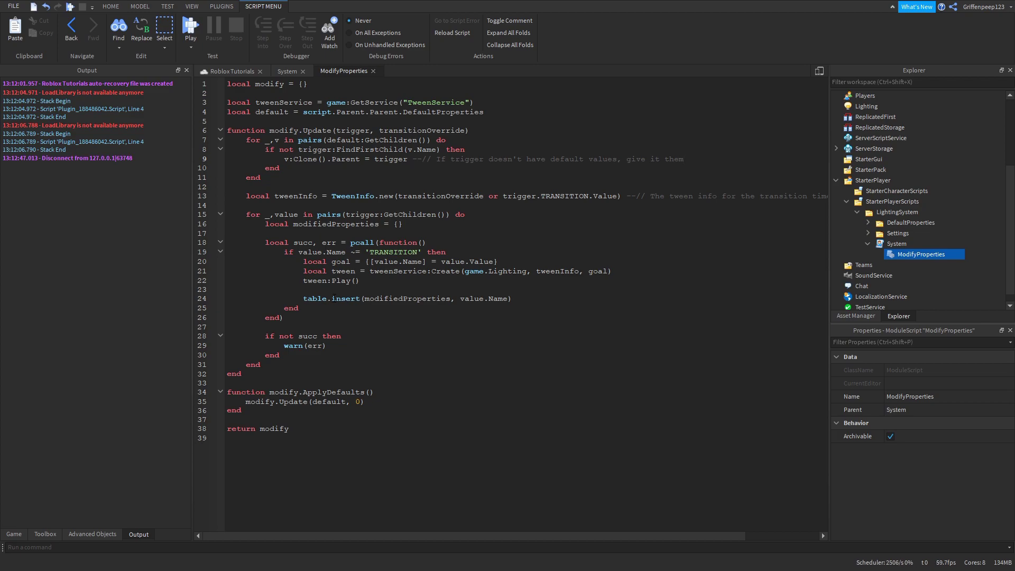
pyautogui.click(288, 72)
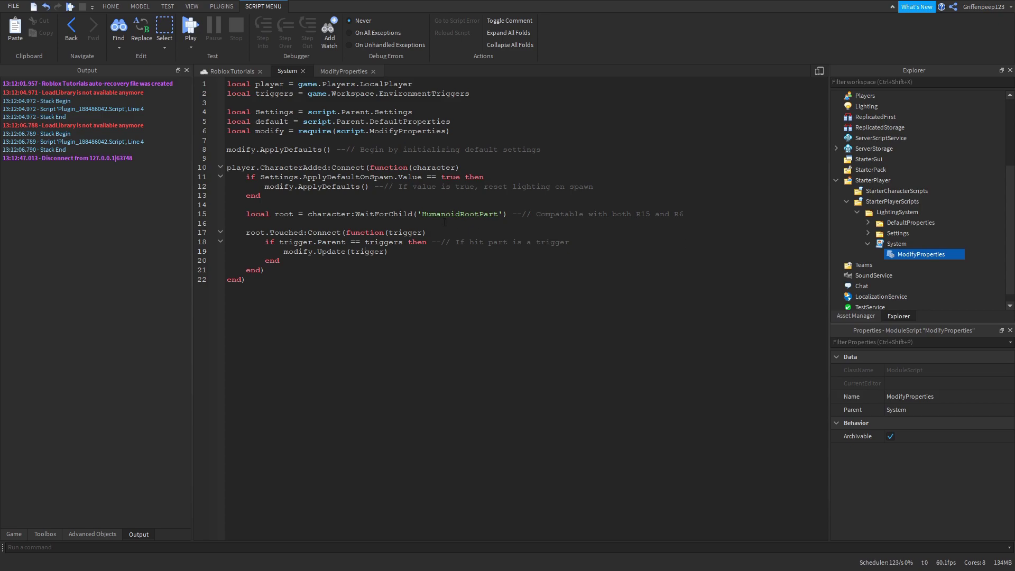
# - Copy the entire System script's code to the clipboard
pyautogui.click(895, 243)
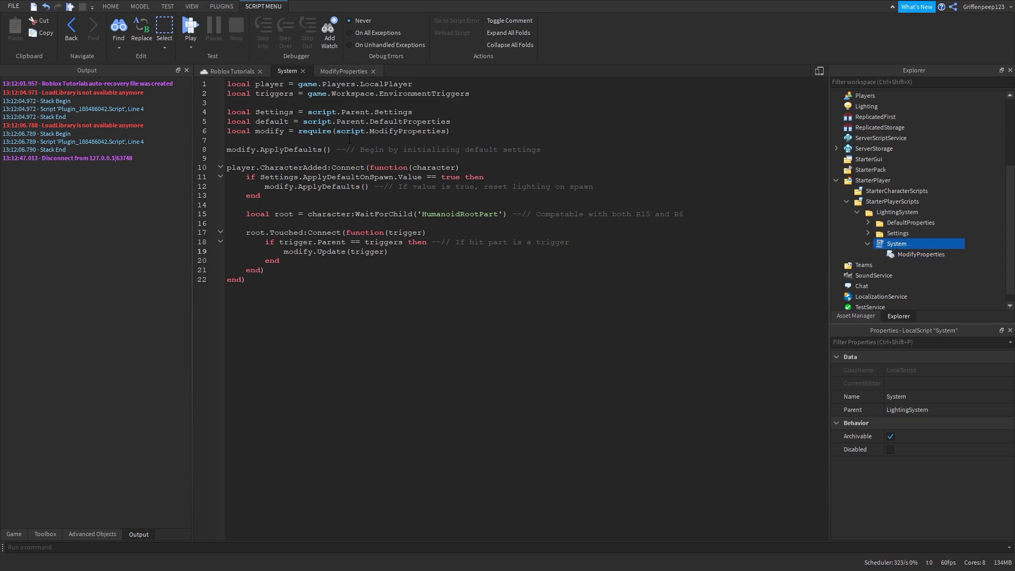
pyautogui.hotkey('ctrl', 'a')
pyautogui.hotkey('ctrl', 'c')
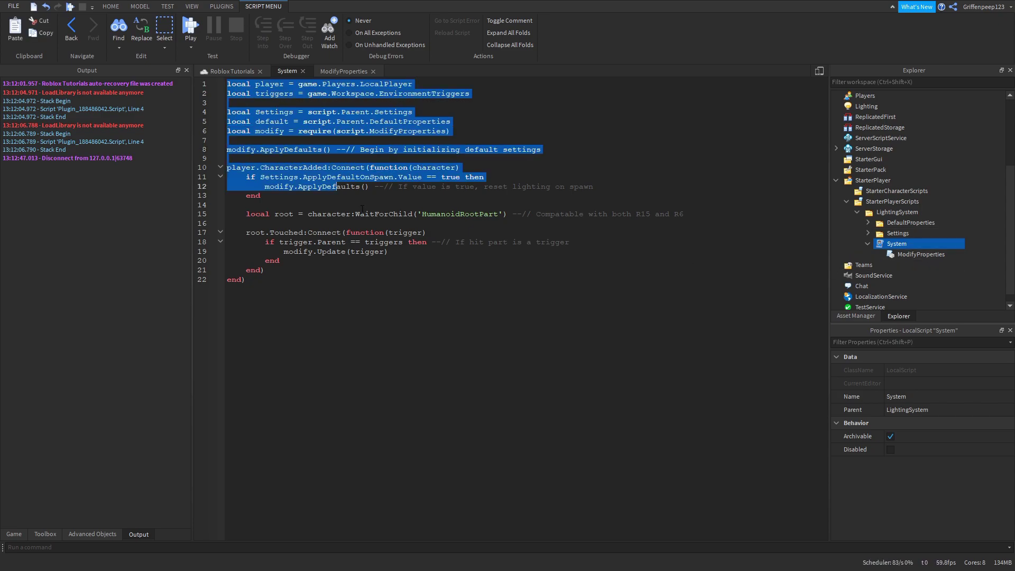
pyautogui.click(410, 280)
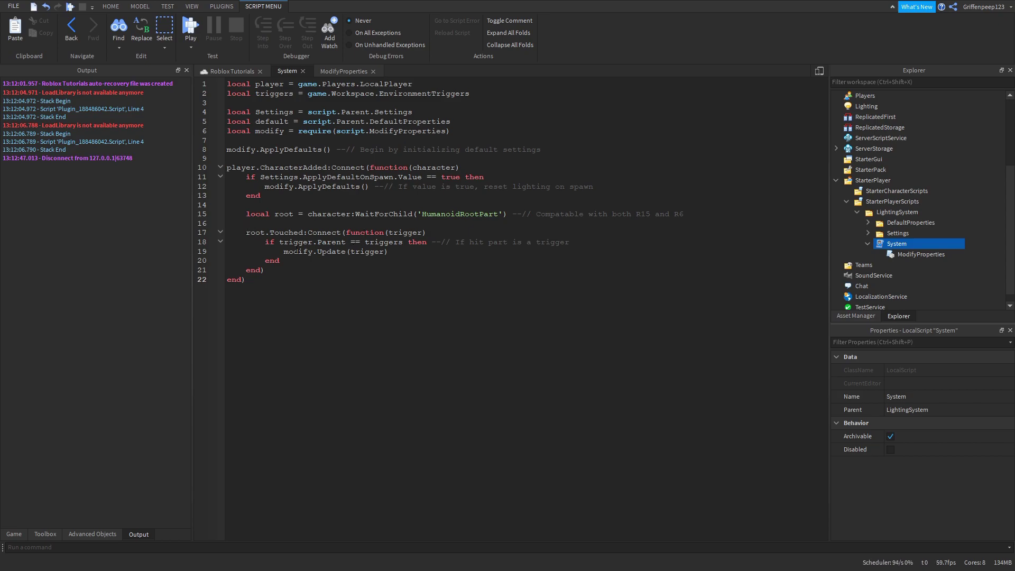
# - Review ModifyProperties' Update function (lines 6–32), then bring System's code back up
pyautogui.doubleClick(948, 254)
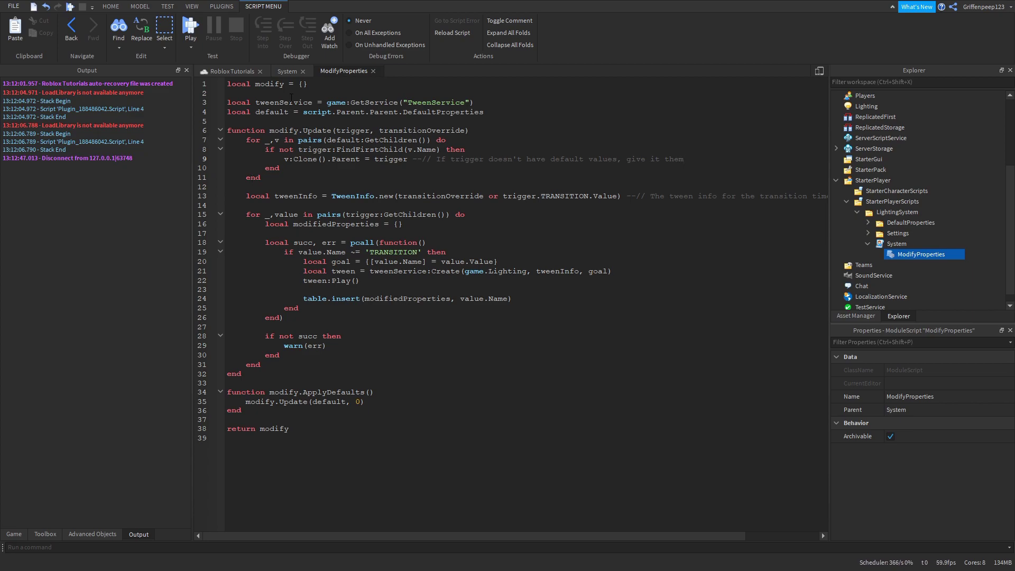
pyautogui.moveTo(300, 373); pyautogui.dragTo(226, 130)
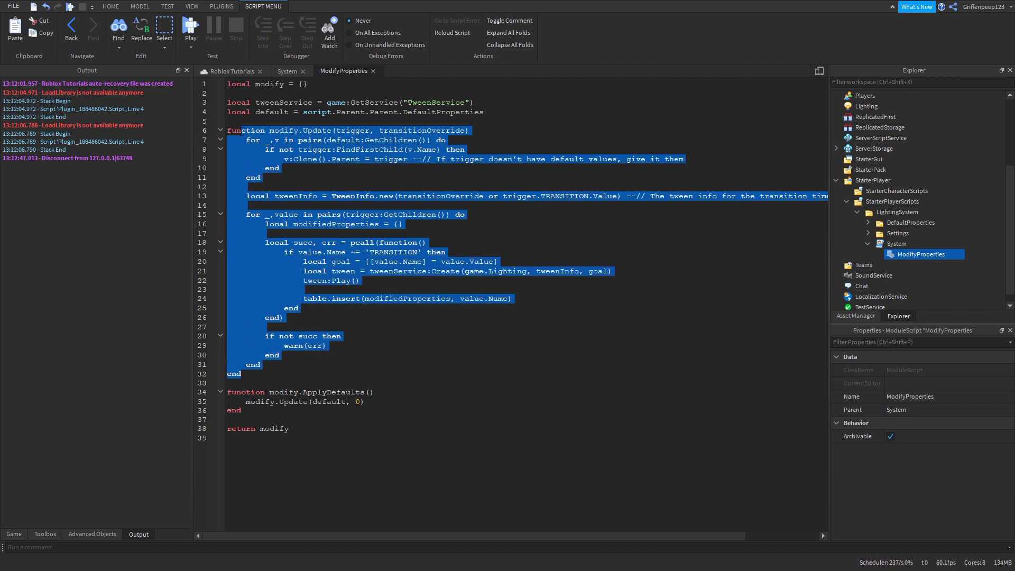
pyautogui.click(227, 130)
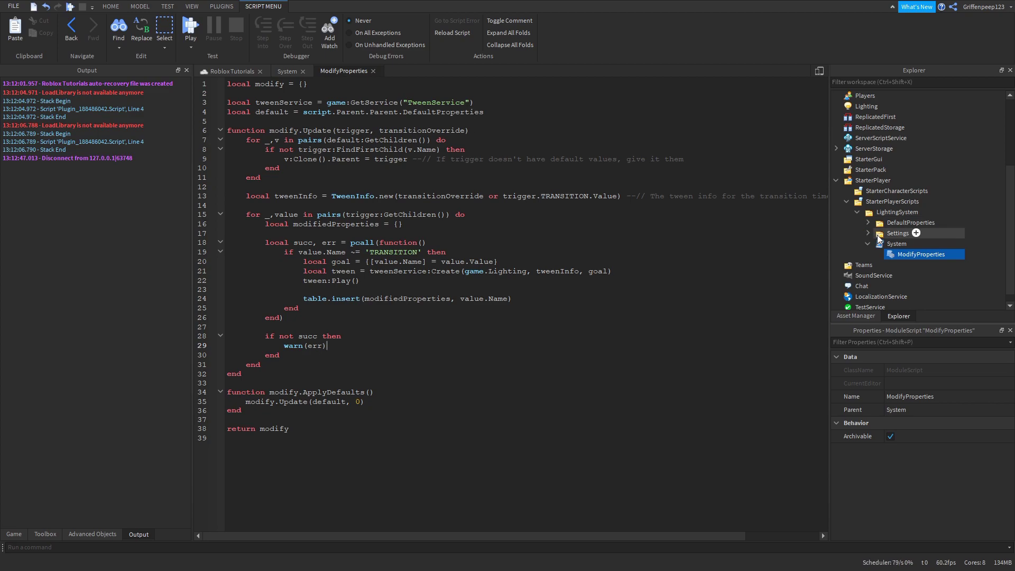
pyautogui.doubleClick(897, 244)
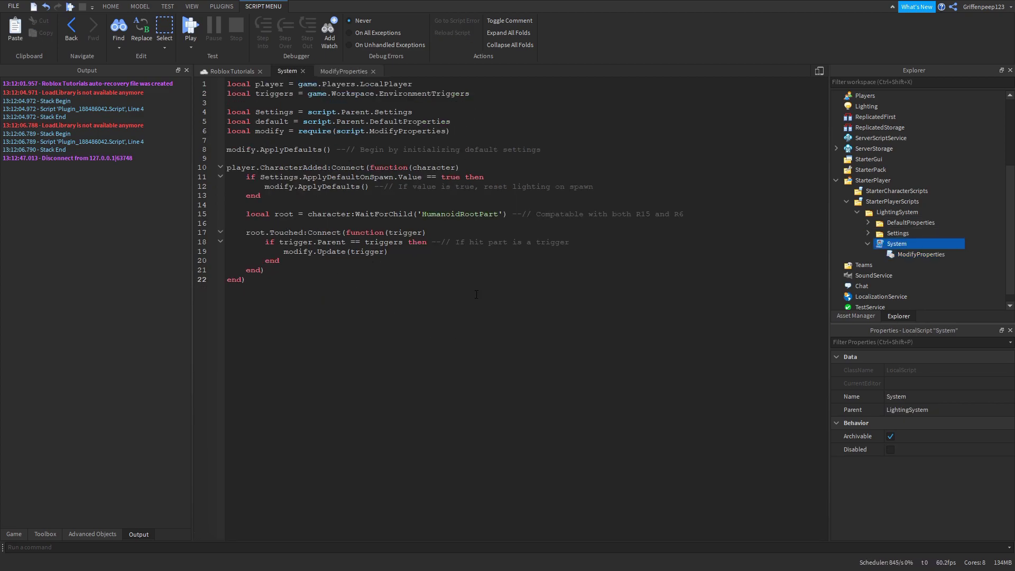
# - Return to the 3D scene and select the Default, Night and TEMPLATE trigger boxes
pyautogui.click(236, 72)
pyautogui.moveTo(578, 324); pyautogui.dragTo(604, 369, button='right')
pyautogui.scroll(5, 887, 240)
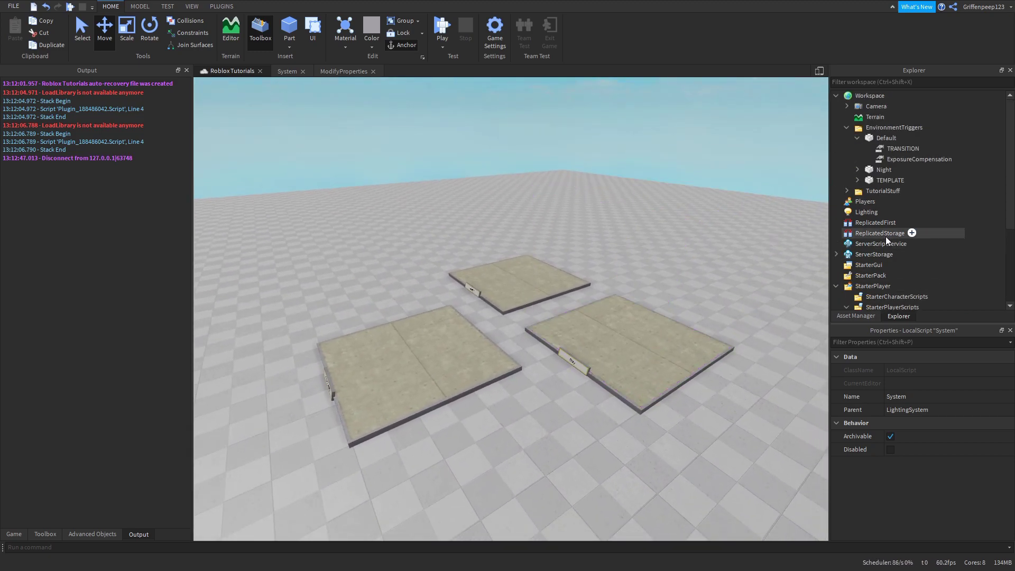
pyautogui.click(635, 283)
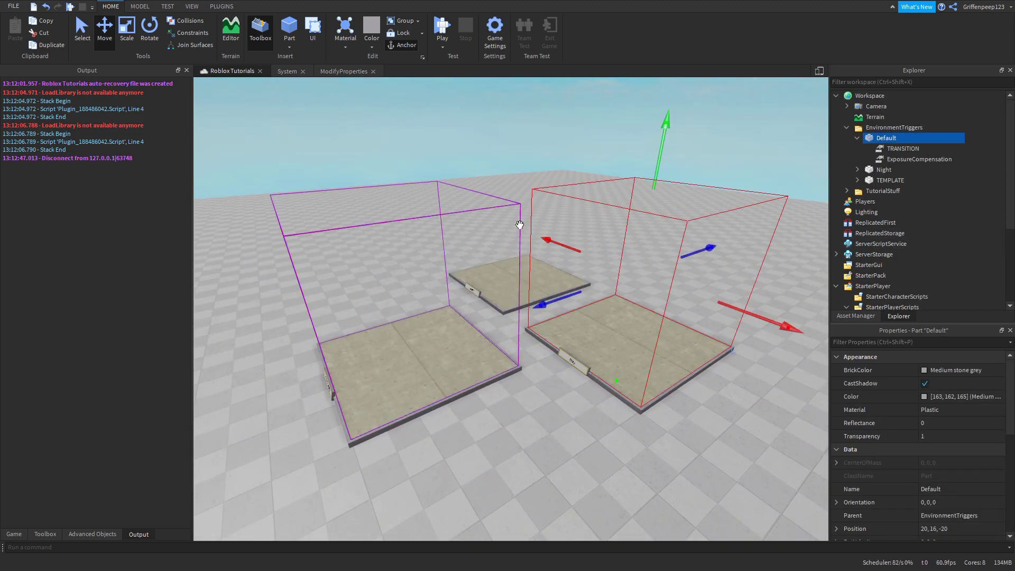
pyautogui.keyDown('ctrl'); pyautogui.click(523, 224); pyautogui.keyUp('ctrl')
pyautogui.keyDown('ctrl'); pyautogui.click(452, 261); pyautogui.keyUp('ctrl')
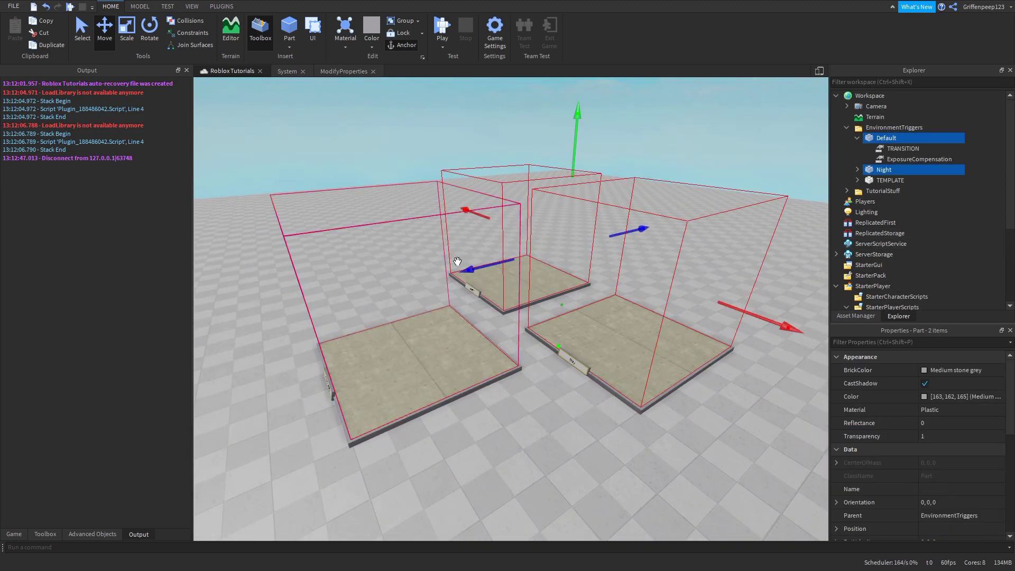
# - Focus the EnvironmentTriggers folder, check the Default trigger's contents, then deselect the boxes
pyautogui.click(858, 138)
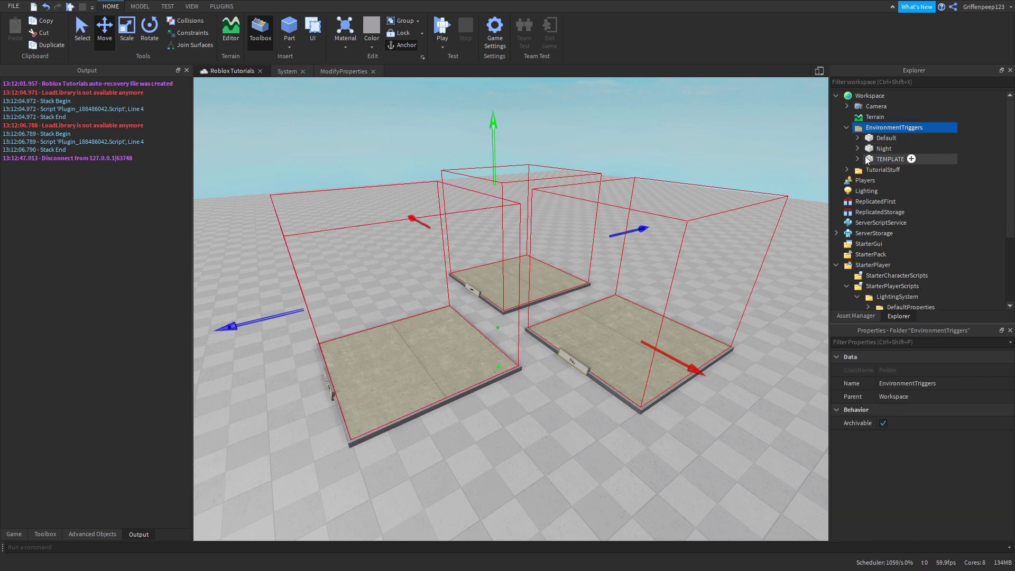
pyautogui.press('f')
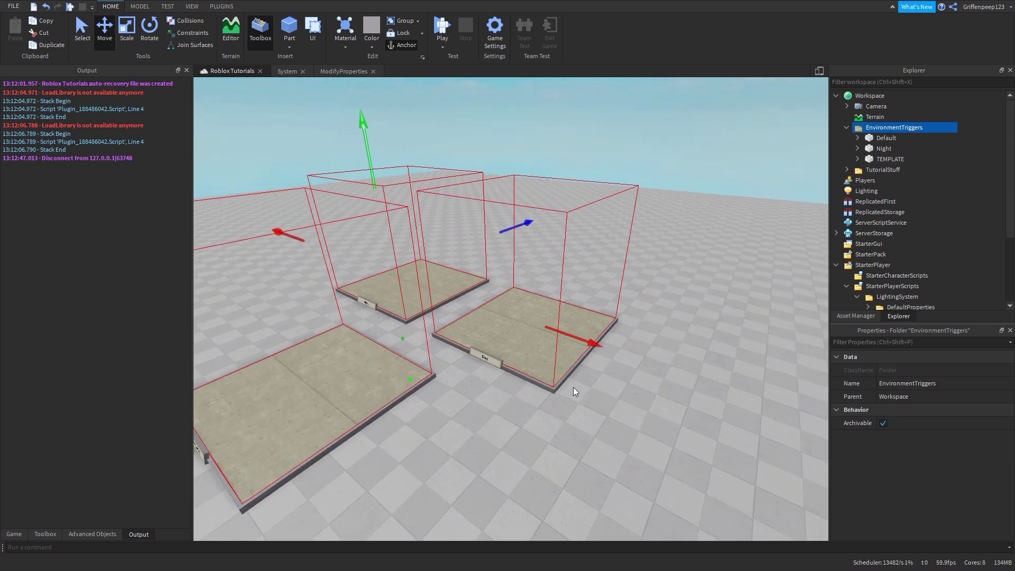
pyautogui.scroll(-3, 646, 328)
pyautogui.moveTo(645, 328)
pyautogui.mouseDown(button='right')
pyautogui.moveTo(513, 431)
pyautogui.moveTo(521, 422)
pyautogui.mouseUp(button='right')
pyautogui.scroll(2, 512, 431)
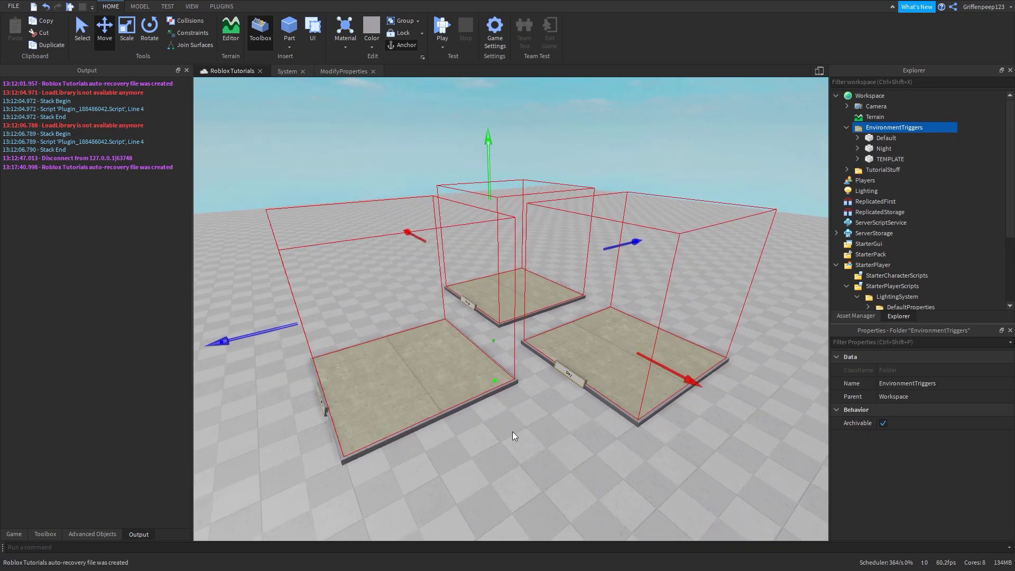
pyautogui.click(857, 137)
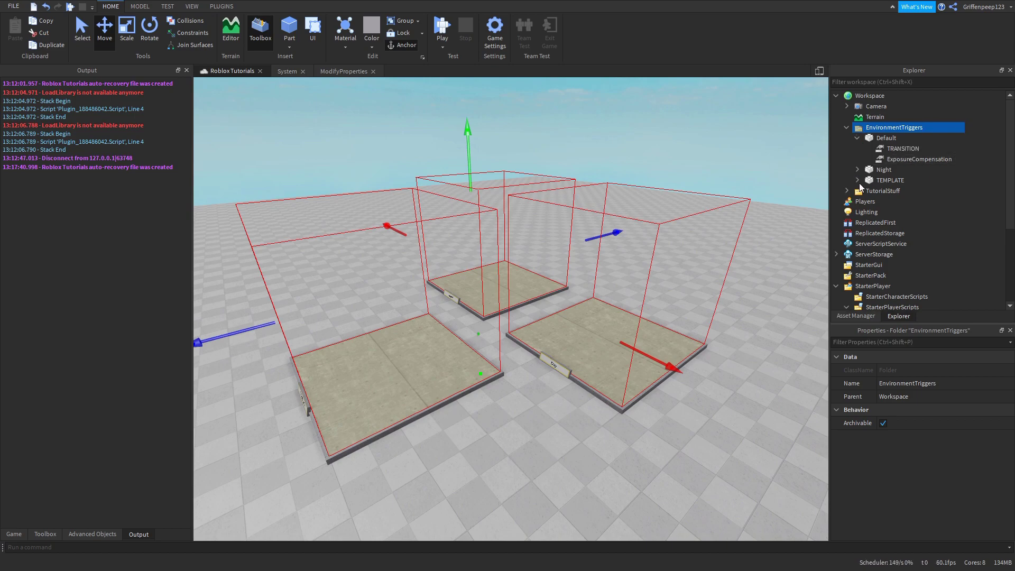
pyautogui.click(857, 138)
pyautogui.click(574, 419)
pyautogui.scroll(2, 573, 419)
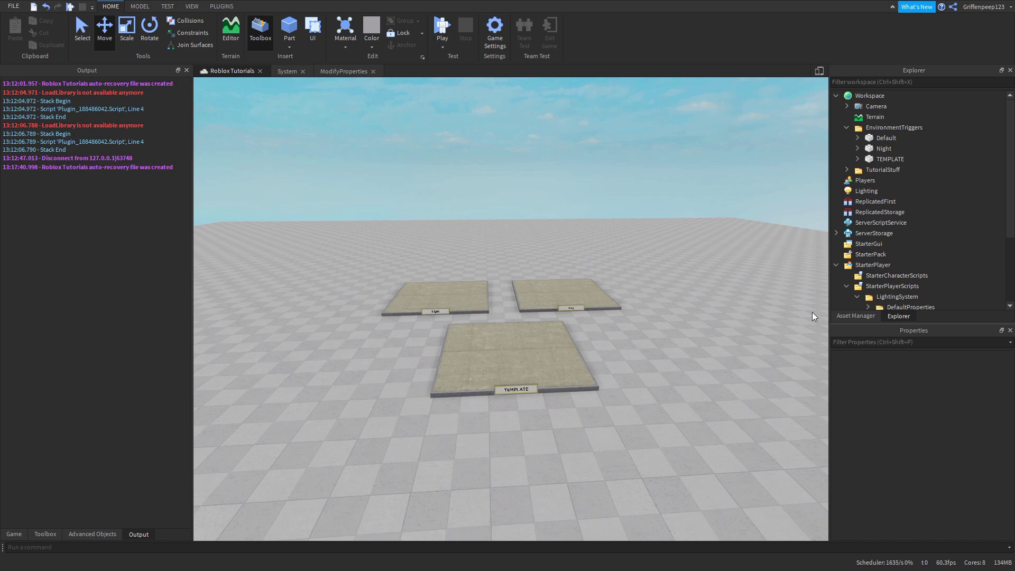
# - Select the TEMPLATE trigger box and inspect its TRANSITION value of 2, then deselect it
pyautogui.moveTo(666, 395); pyautogui.dragTo(660, 402, button='right')
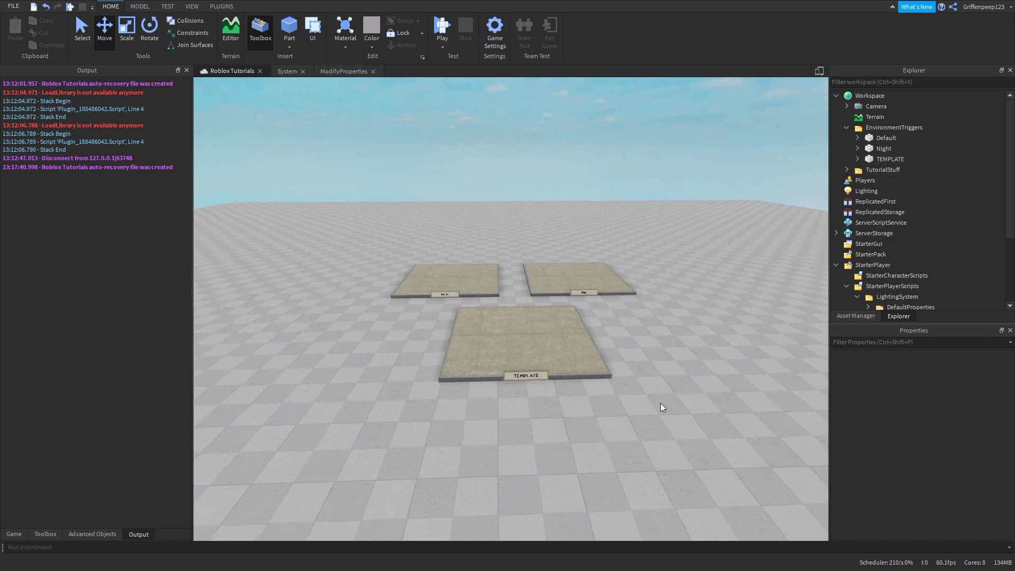
pyautogui.press('q')
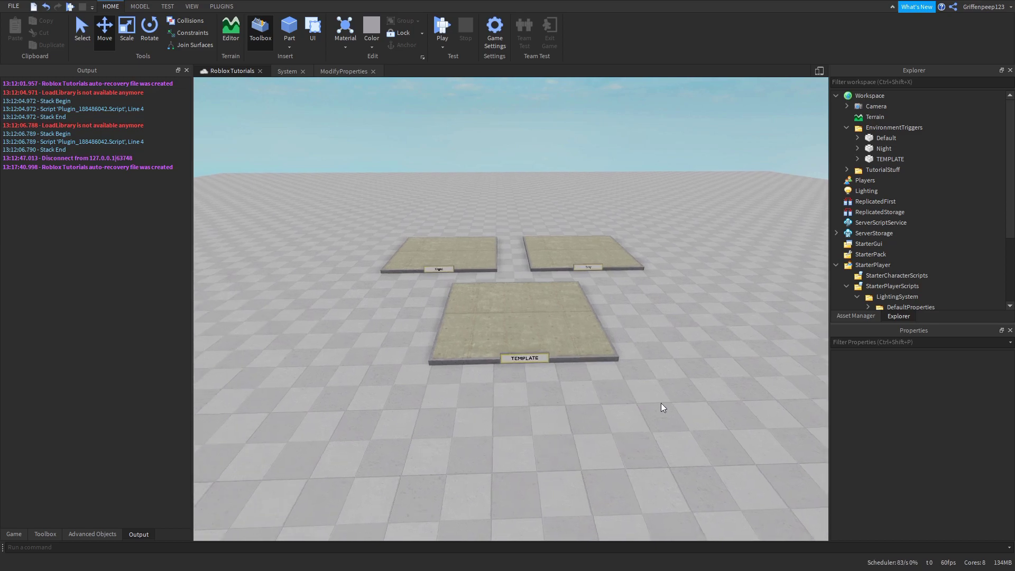
pyautogui.click(545, 290)
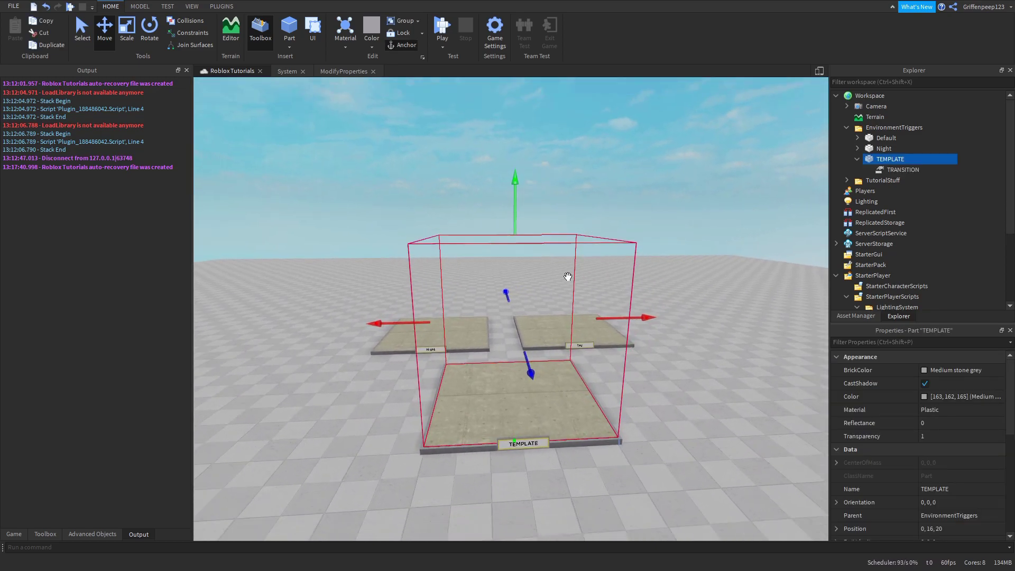
pyautogui.click(882, 169)
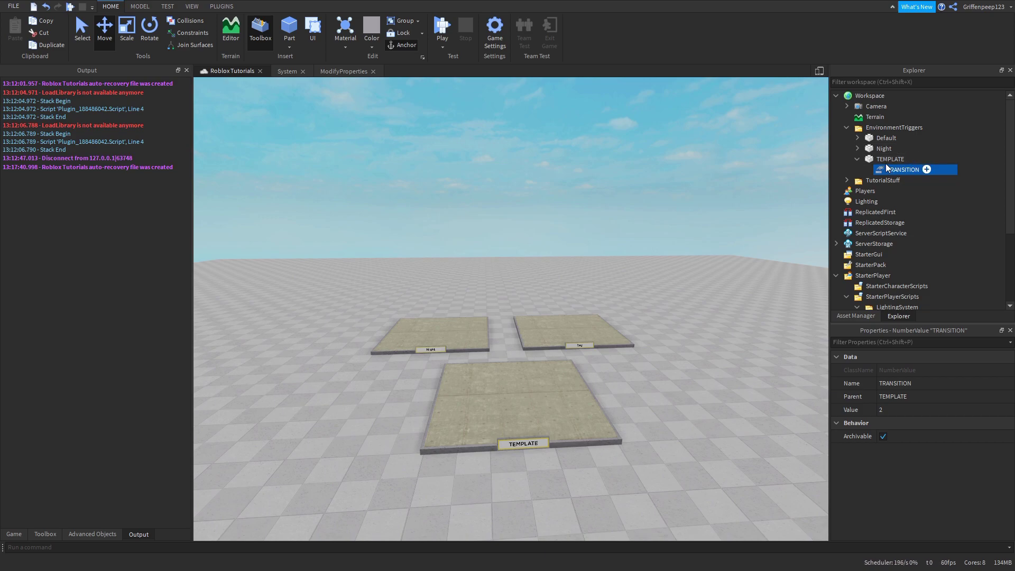
pyautogui.click(885, 161)
pyautogui.scroll(-3, 928, 242)
pyautogui.scroll(3, 943, 230)
pyautogui.click(657, 431)
pyautogui.scroll(-3, 657, 432)
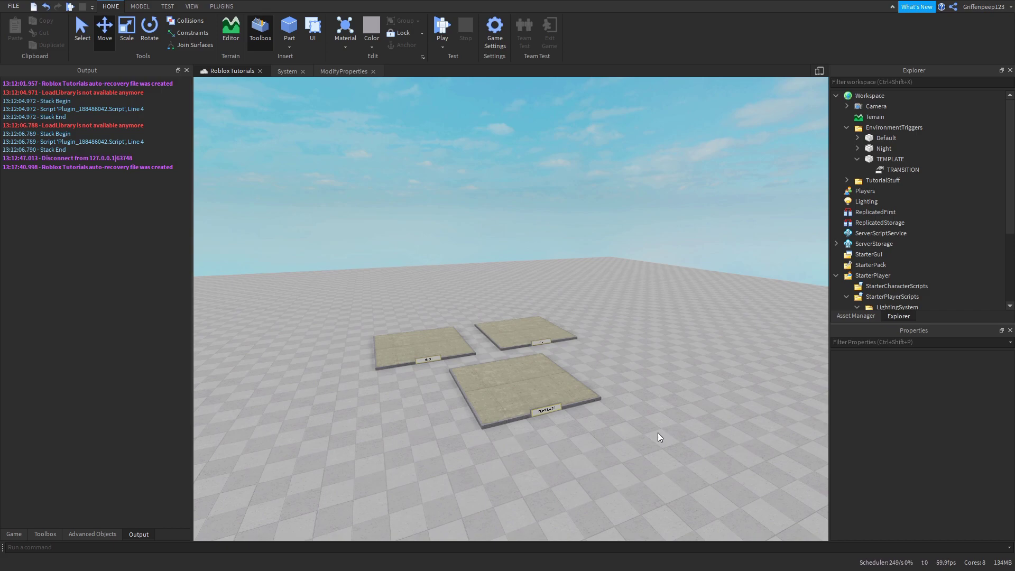
pyautogui.press('s')
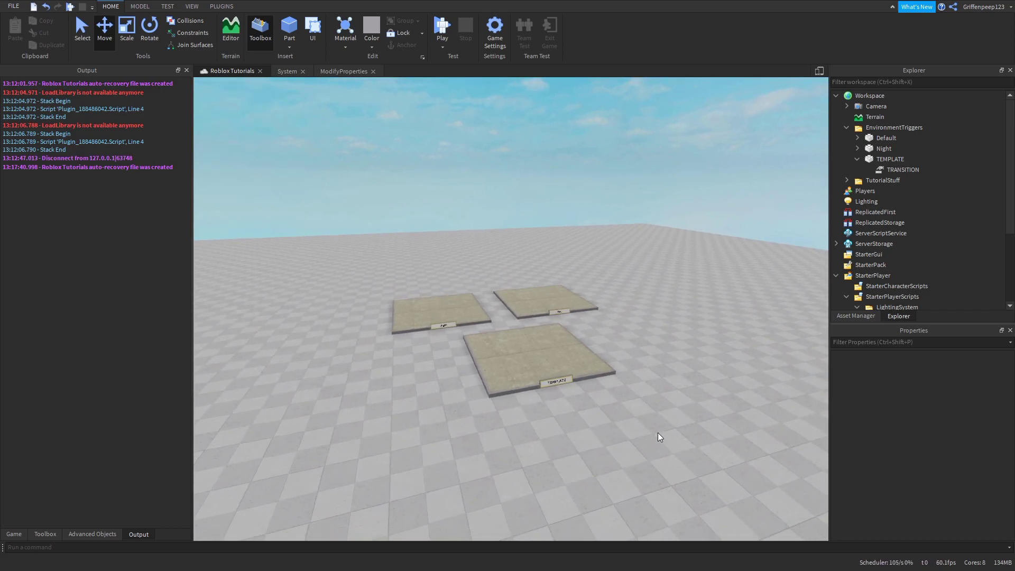
pyautogui.press('w')
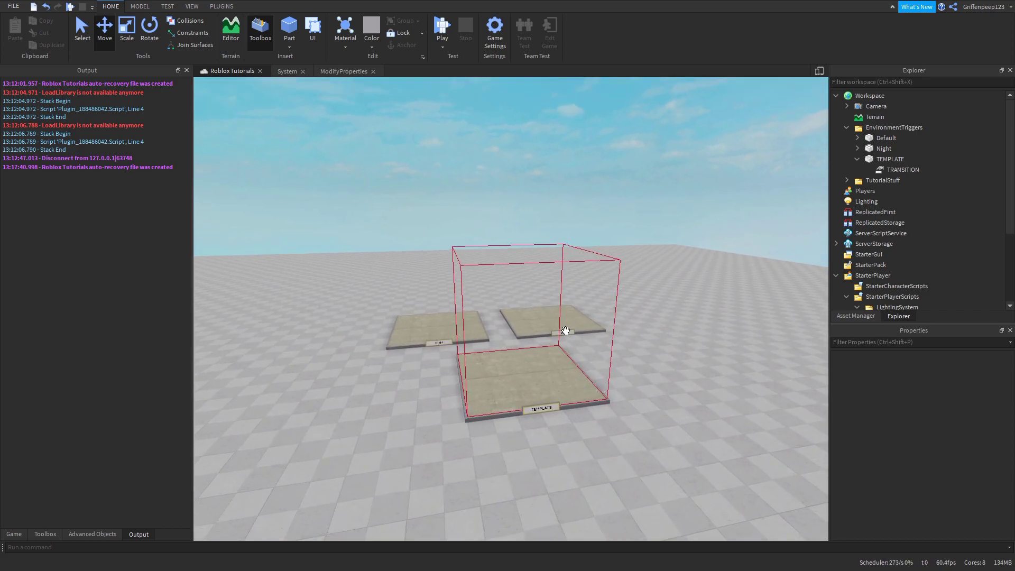
pyautogui.press('e')
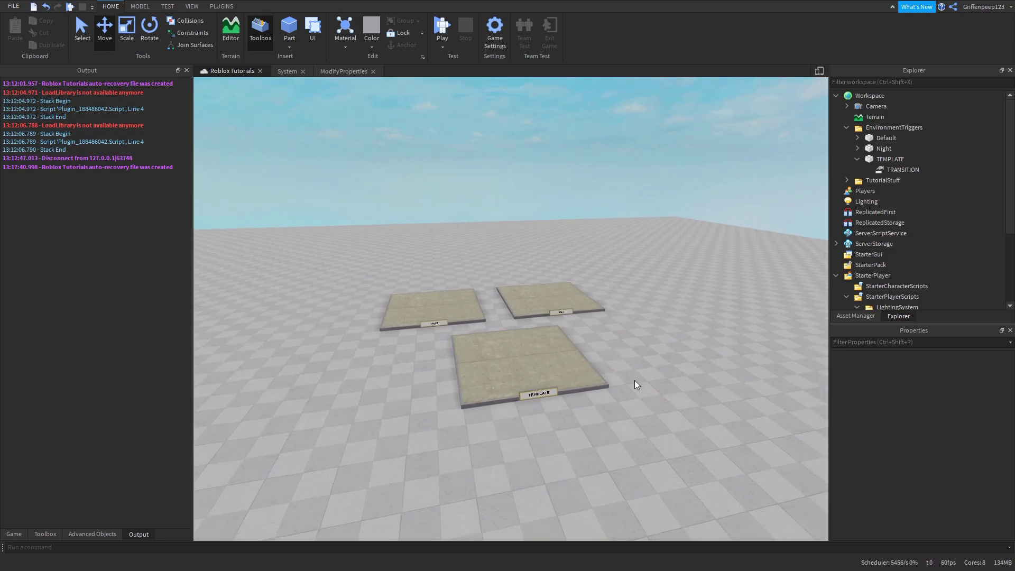
pyautogui.press('e')
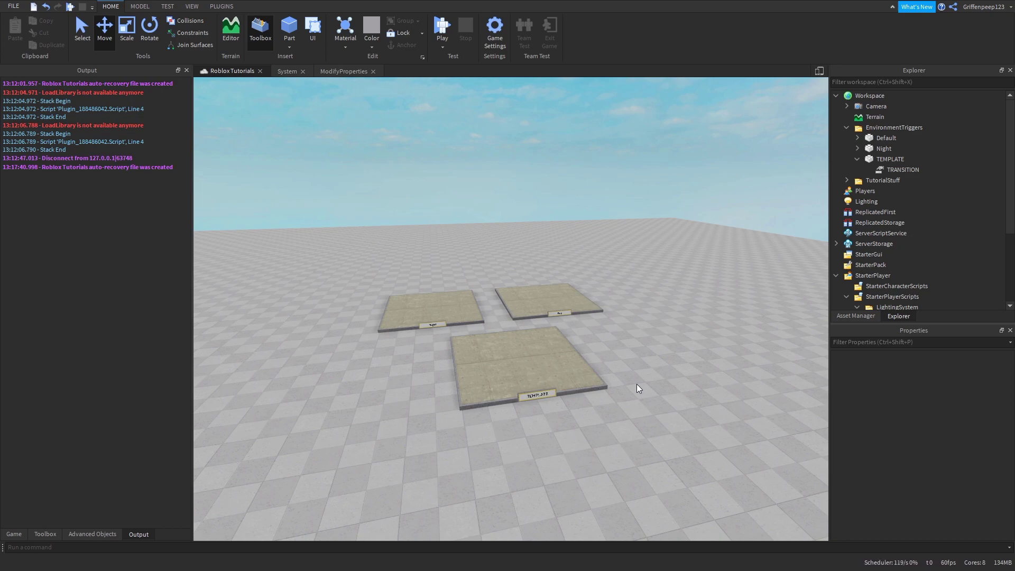
pyautogui.press('w')
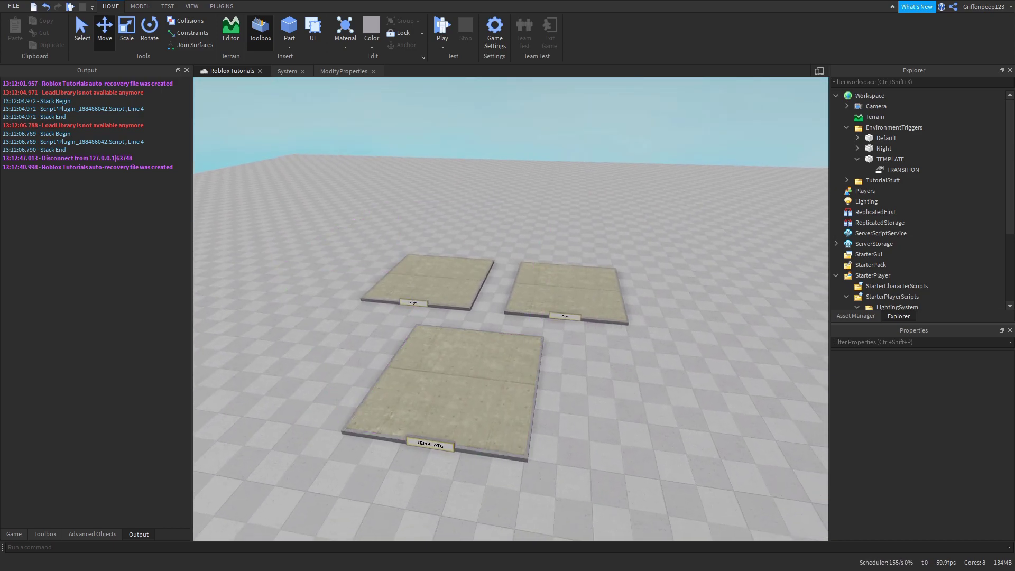